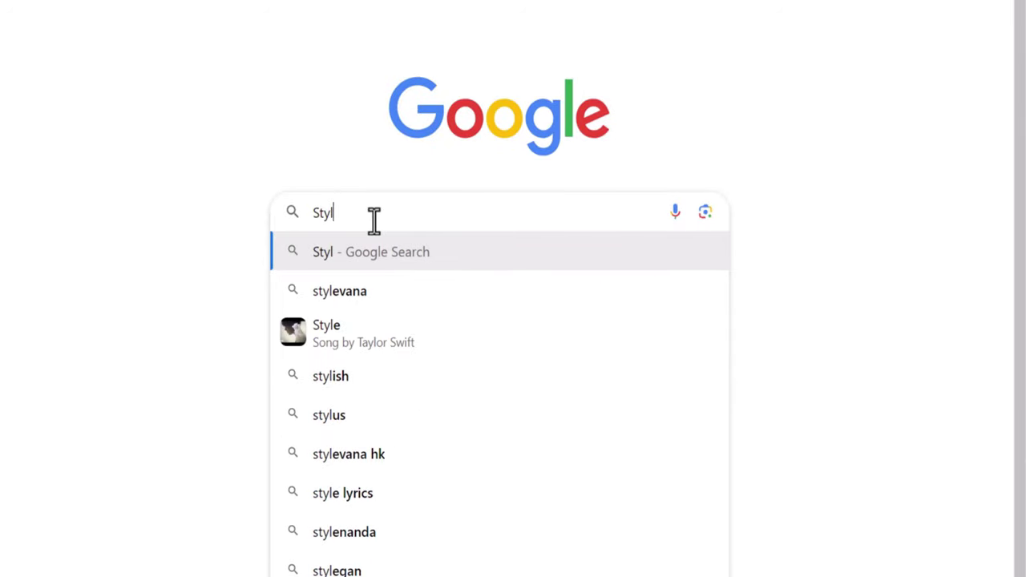
Search the web for 'Stylar' and open the stylar.ai homepage.
type("ar")
left_click(378, 256)
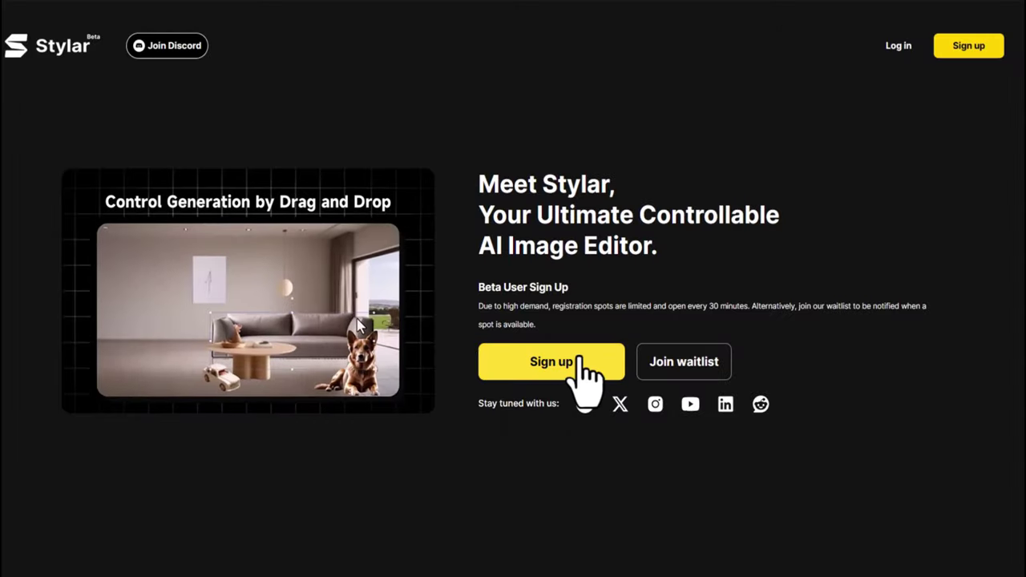
Sign up for a Stylar account to reach the My Projects dashboard.
left_click(582, 362)
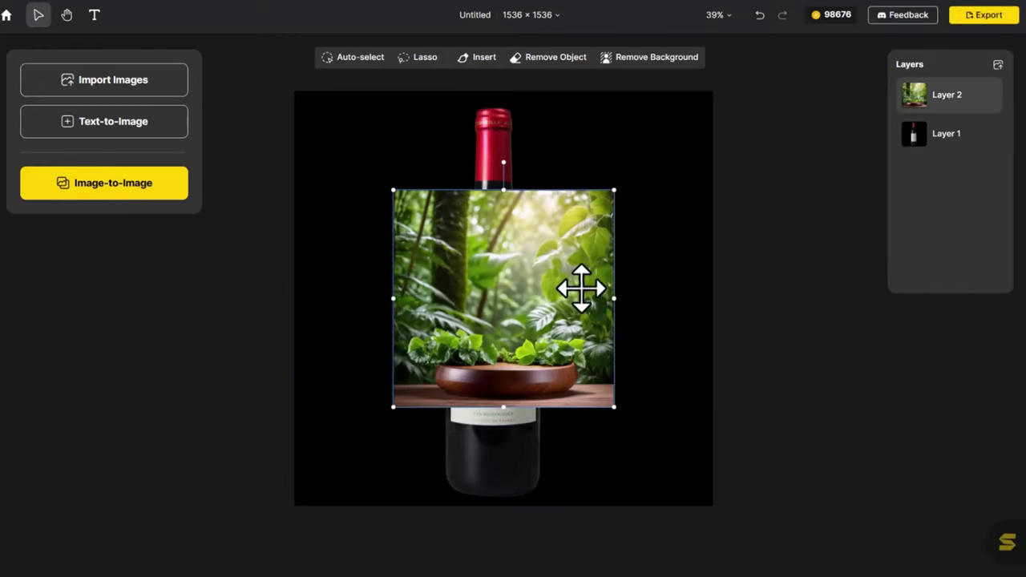
Move the forest podium layer to the top-left and scale it to cover the canvas.
mouse_move(580, 286)
left_mouse_down()
mouse_move(444, 195)
mouse_move(445, 165)
left_mouse_up()
left_click_drag(514, 307, 713, 505)
left_click(726, 469)
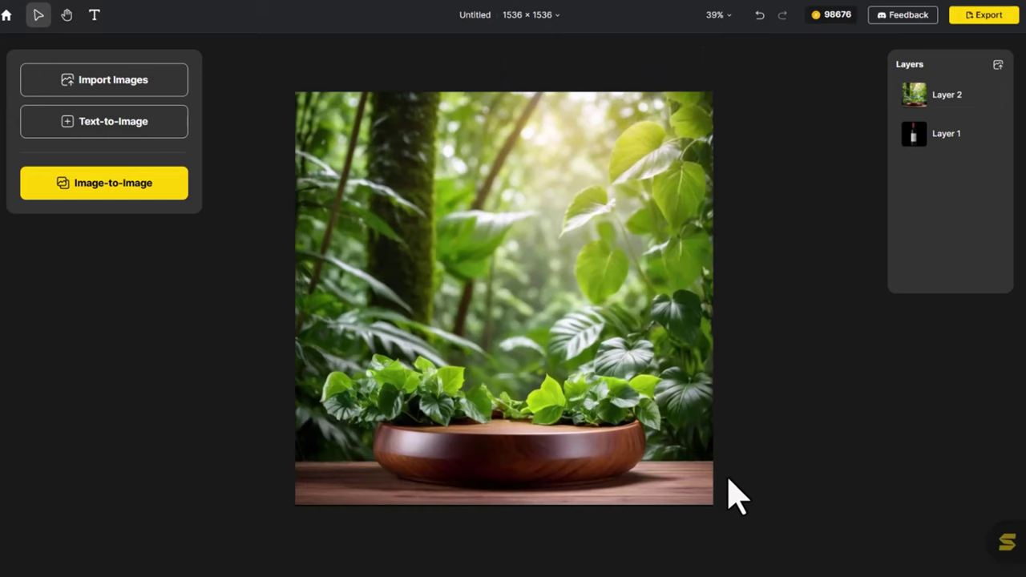
Bring the bottle layer above the forest and shrink the bottle.
left_click_drag(956, 136, 960, 104)
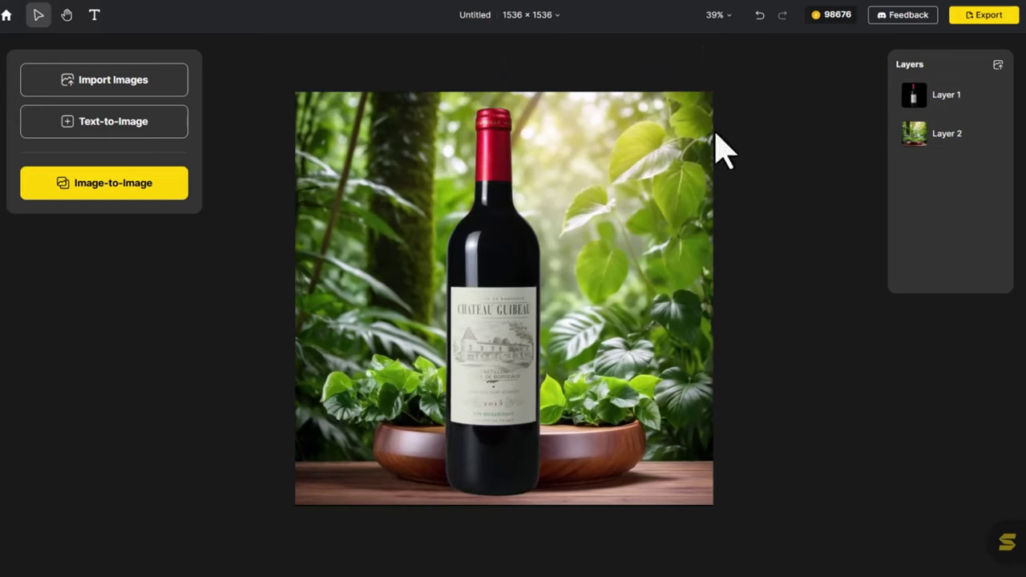
left_click(474, 301)
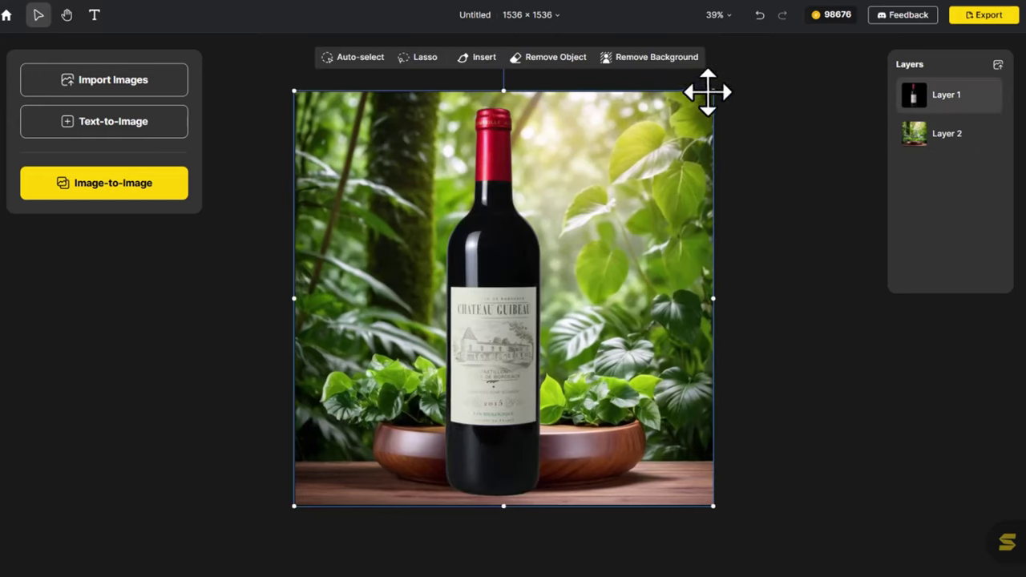
left_click_drag(708, 96, 568, 229)
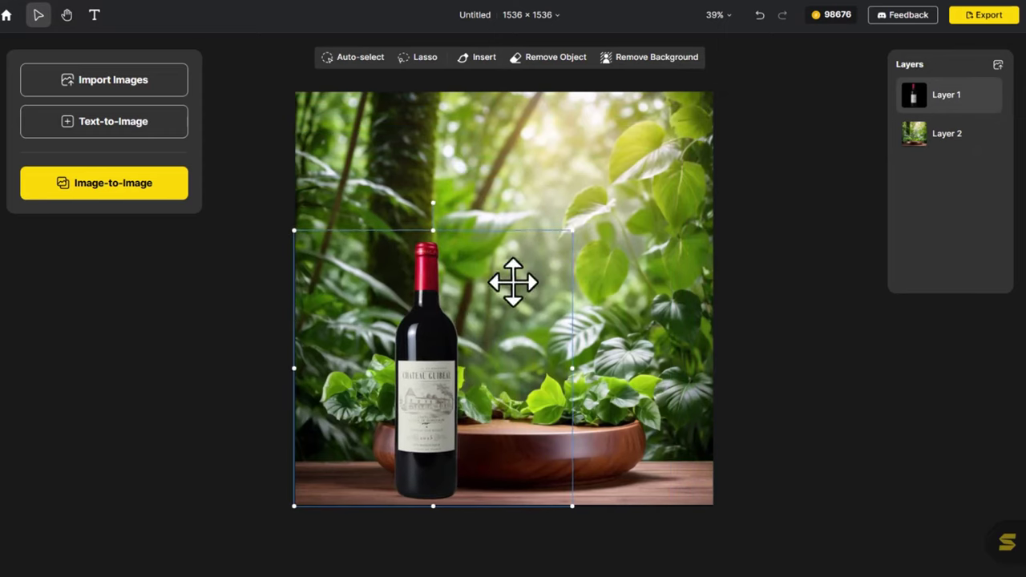
left_click_drag(441, 319, 475, 210)
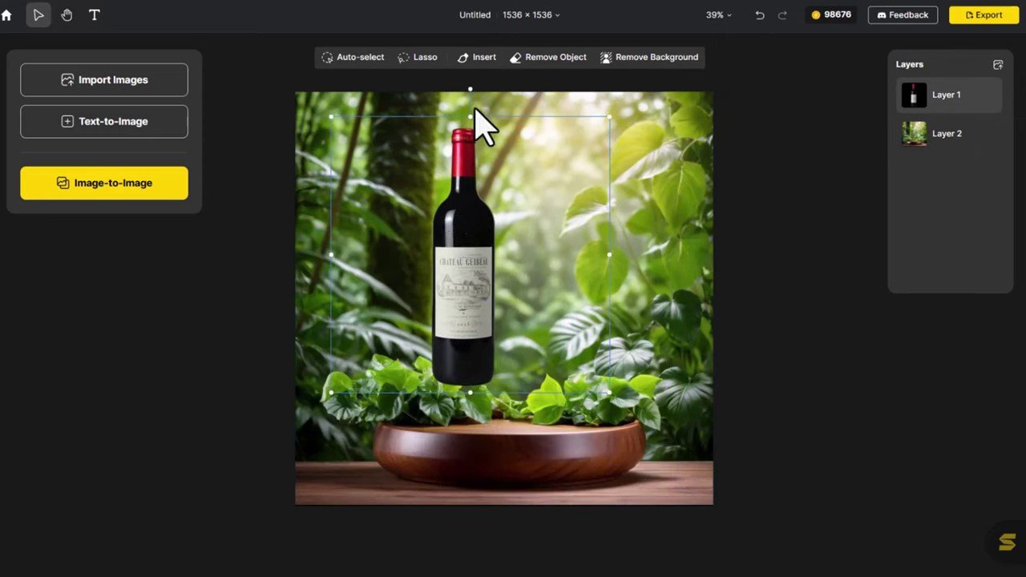
Tilt the bottle to lean right and raise it slightly above the podium.
left_click_drag(472, 90, 557, 130)
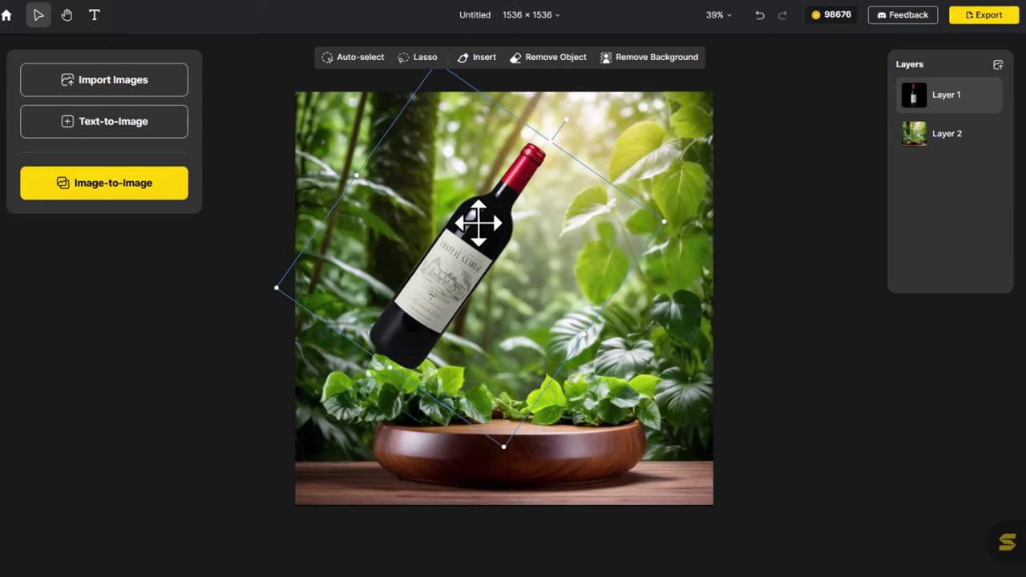
mouse_move(476, 225)
left_mouse_down()
mouse_move(490, 285)
mouse_move(501, 289)
left_mouse_up()
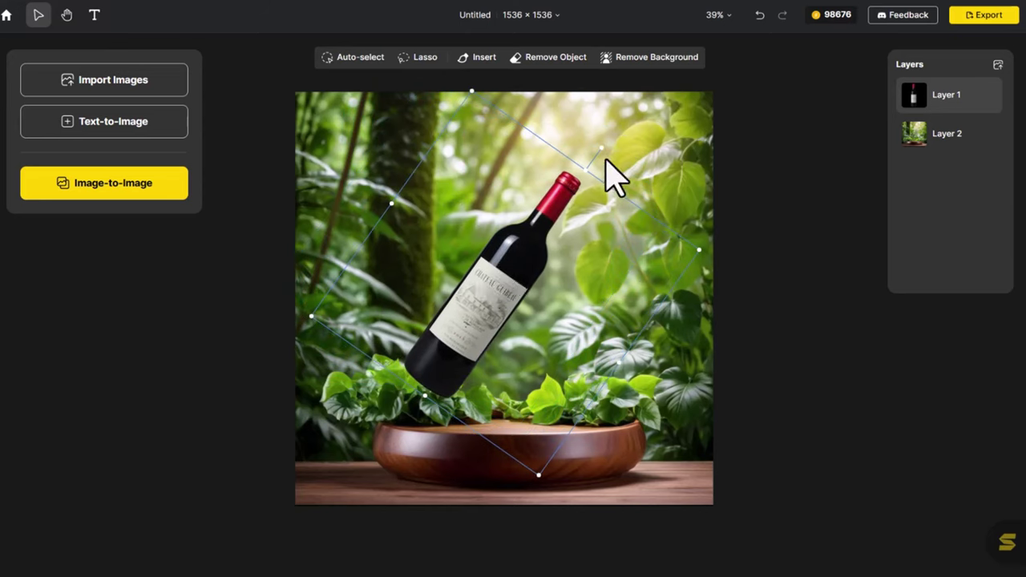
left_click_drag(602, 149, 593, 142)
left_click_drag(508, 259, 507, 249)
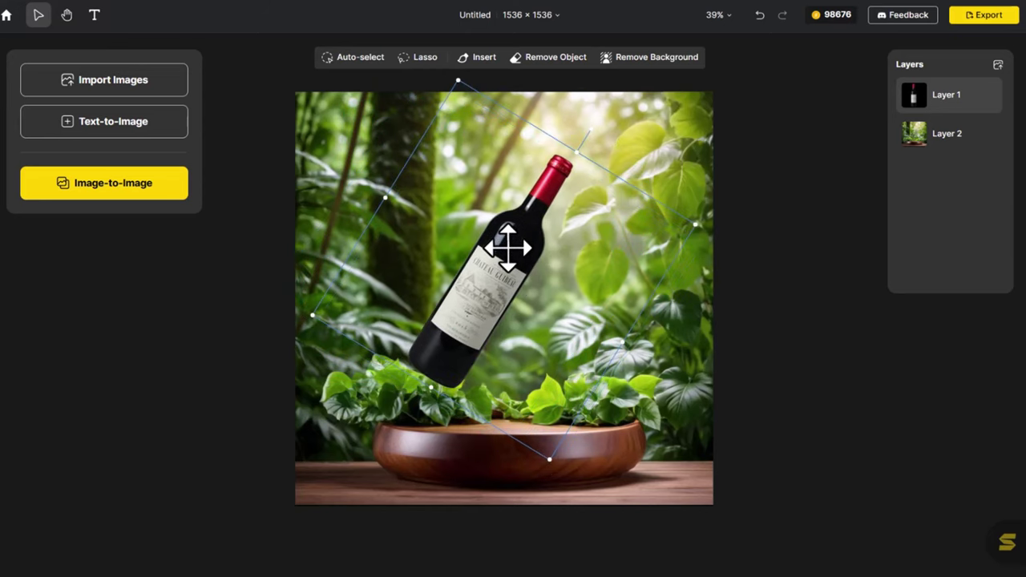
left_click(749, 234)
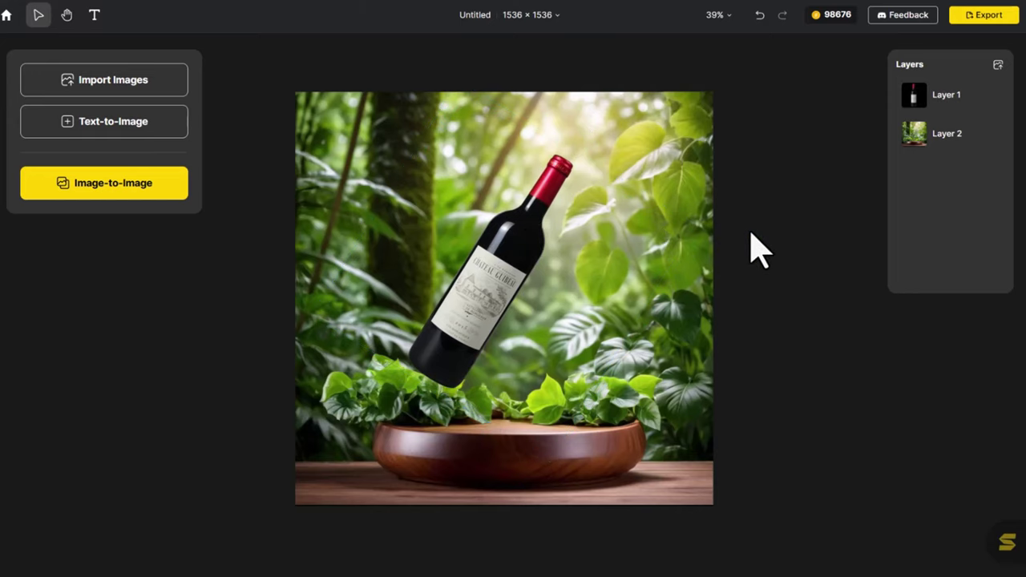
Stylarize the composite with an auto-generated prompt and place the third variation on canvas.
left_click(184, 181)
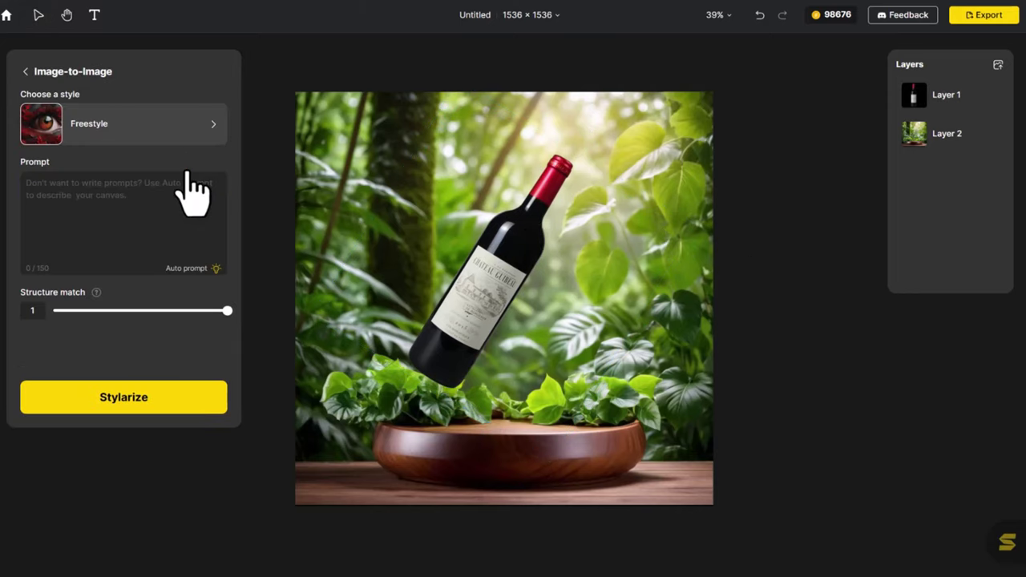
left_click(201, 270)
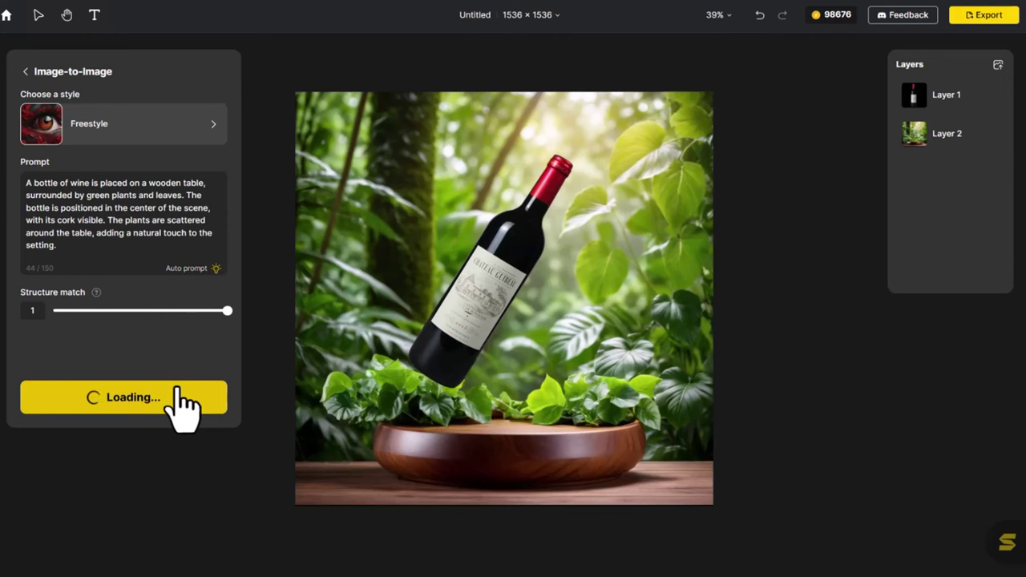
mouse_move(299, 259)
left_click(282, 297)
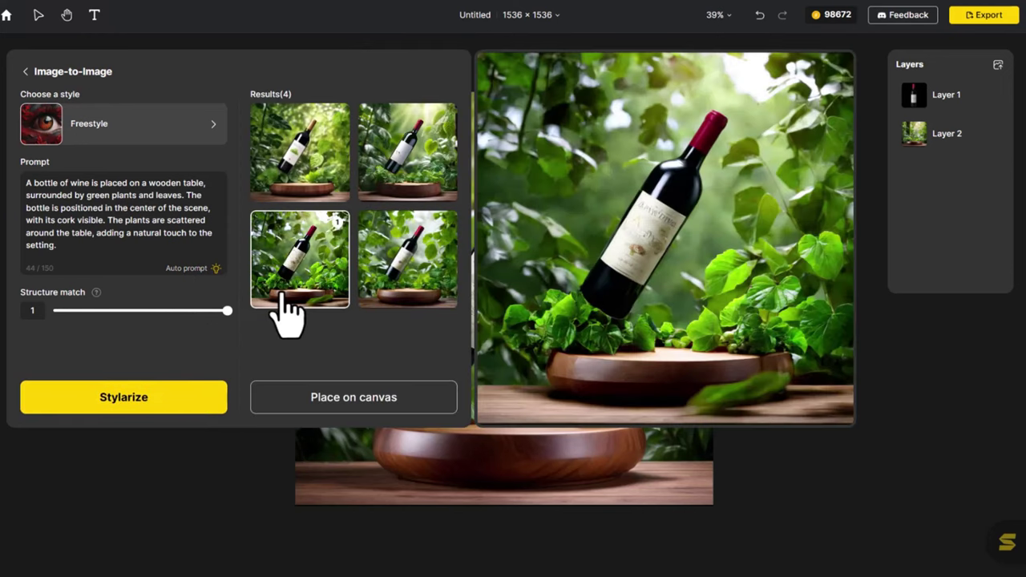
left_click(299, 405)
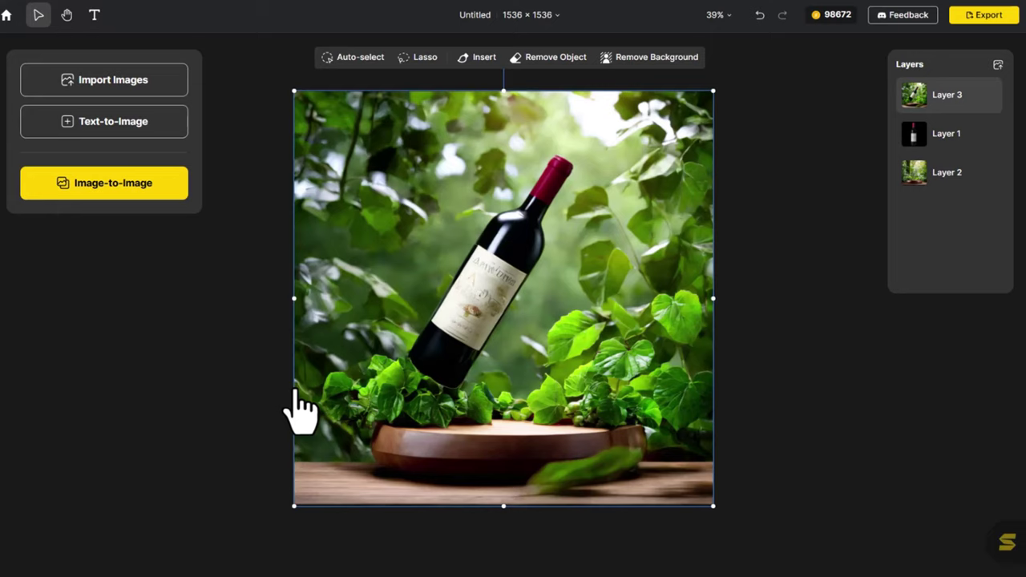
left_click(239, 399)
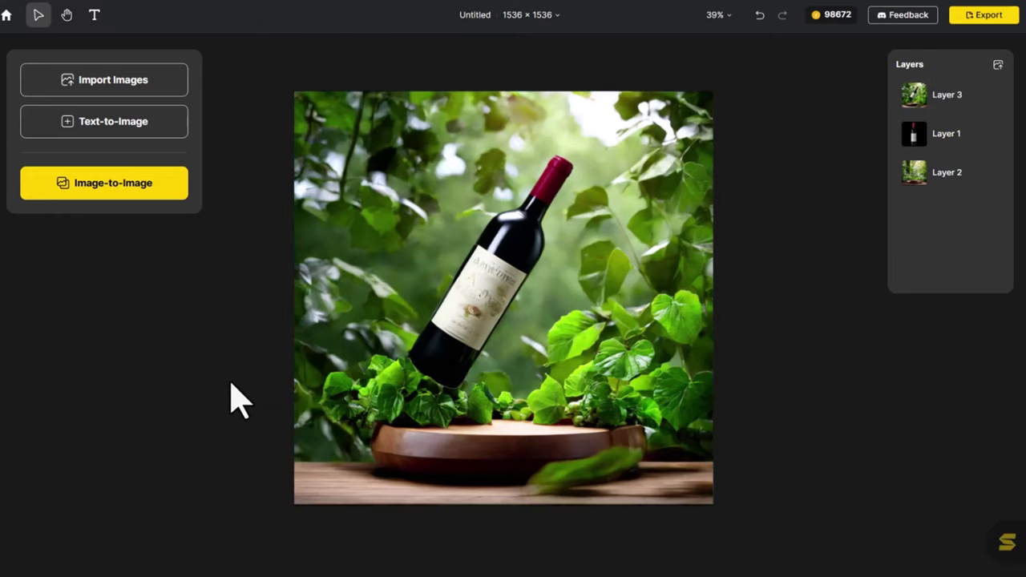
Insert a 'Wine glasses' generation right of the bottle and place it as a new layer.
left_click(338, 358)
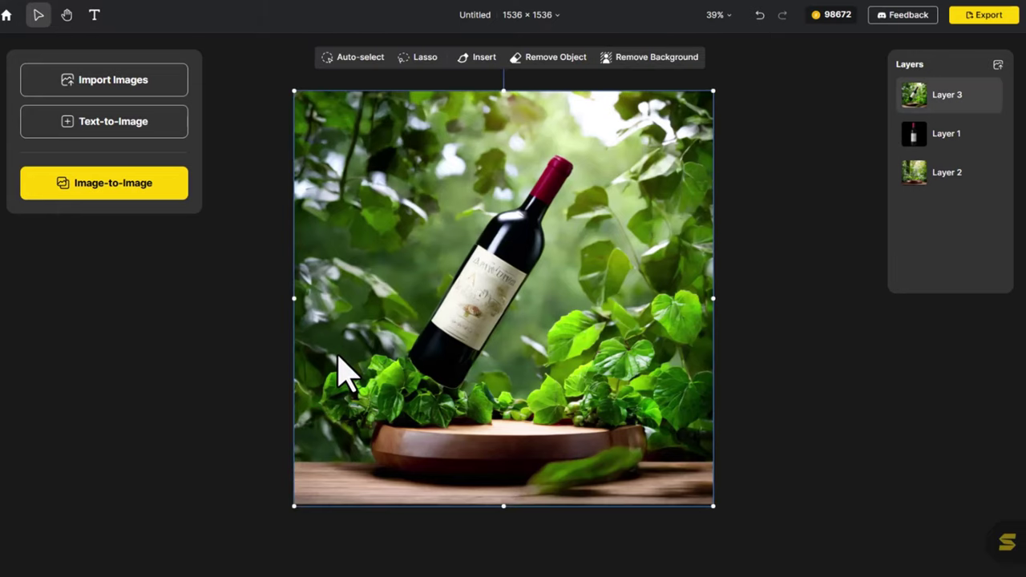
left_click(477, 58)
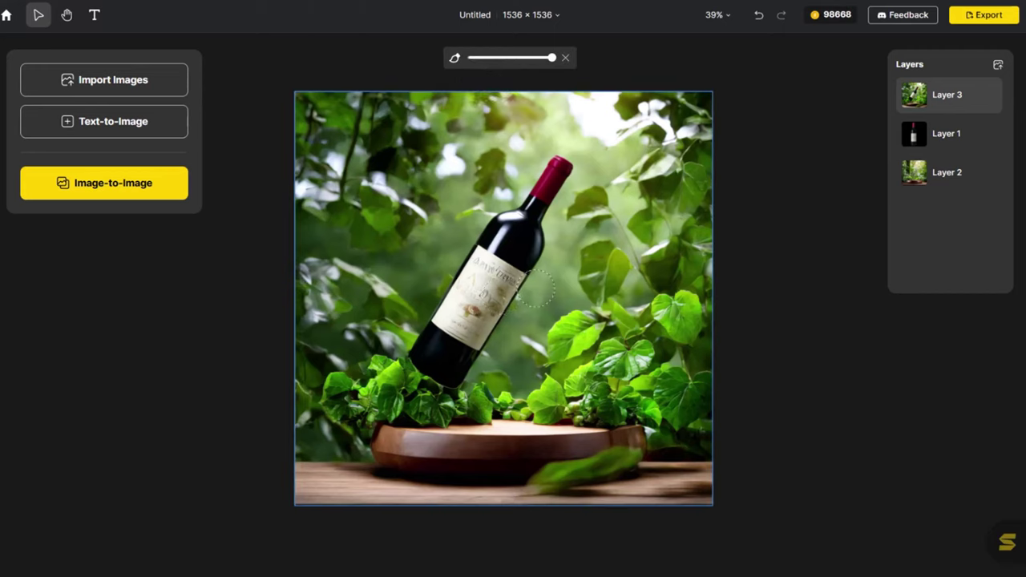
left_click_drag(537, 288, 561, 433)
type("Wine glasses")
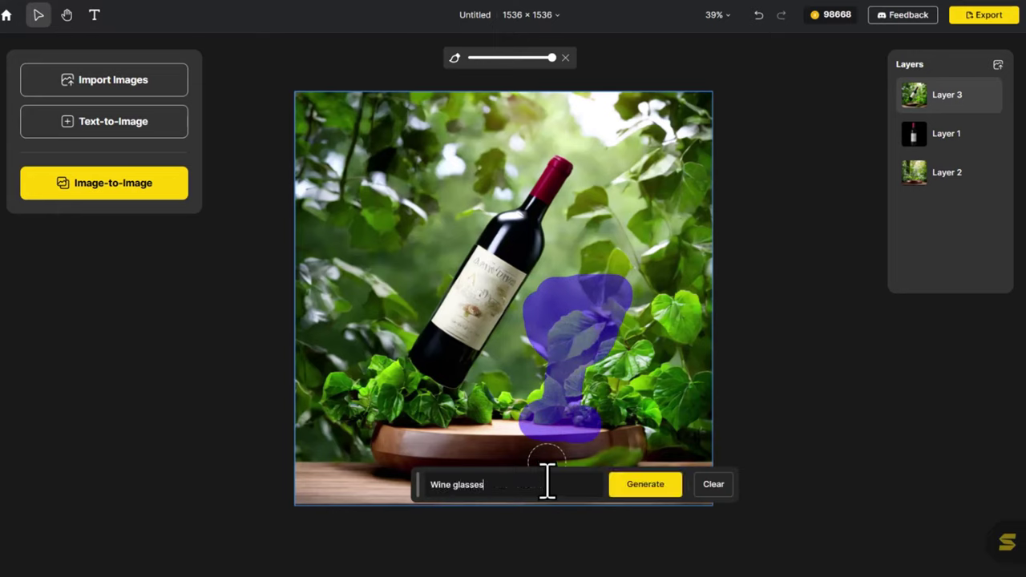
left_click(625, 489)
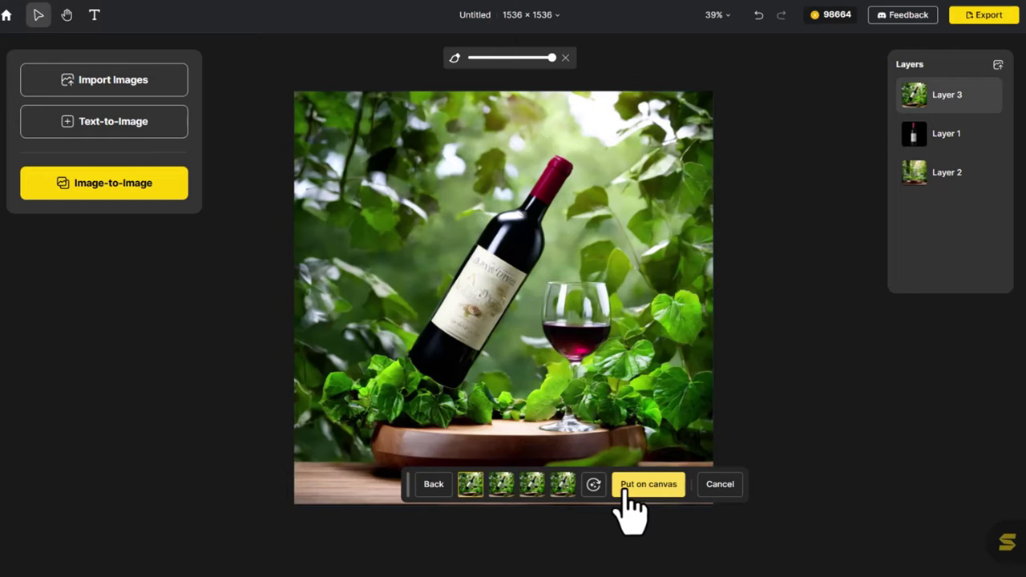
left_click(632, 490)
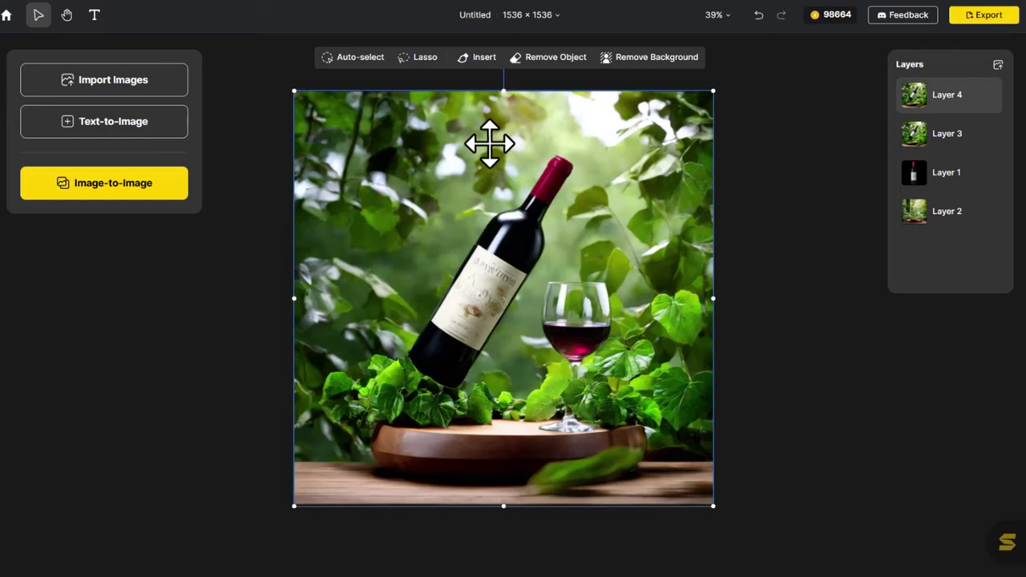
Mark the area around and above the bottle neck with the prompt 'Red liquid spills'.
left_click(481, 60)
mouse_move(538, 118)
left_mouse_down()
mouse_move(493, 132)
mouse_move(461, 212)
mouse_move(409, 273)
mouse_move(384, 185)
left_mouse_up()
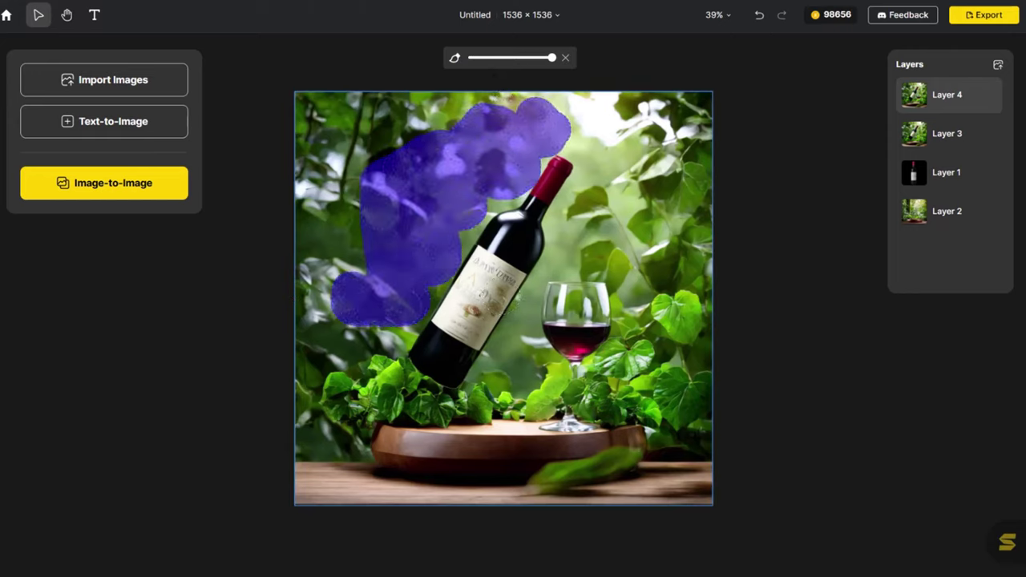
mouse_move(562, 120)
left_mouse_down()
mouse_move(614, 144)
mouse_move(586, 213)
mouse_move(633, 265)
mouse_move(577, 308)
left_mouse_up()
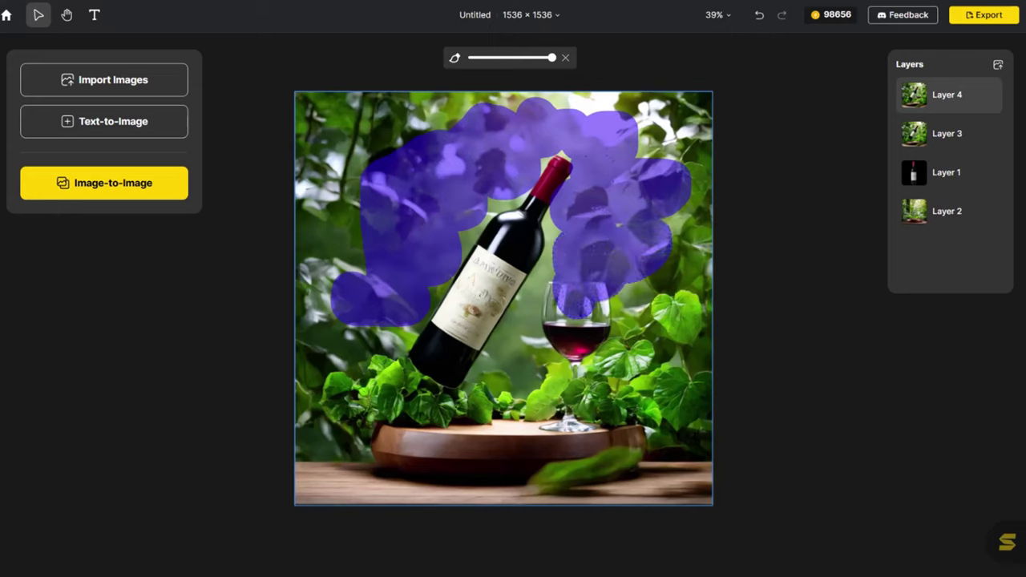
mouse_move(665, 152)
left_mouse_down()
mouse_move(610, 101)
mouse_move(553, 100)
left_mouse_up()
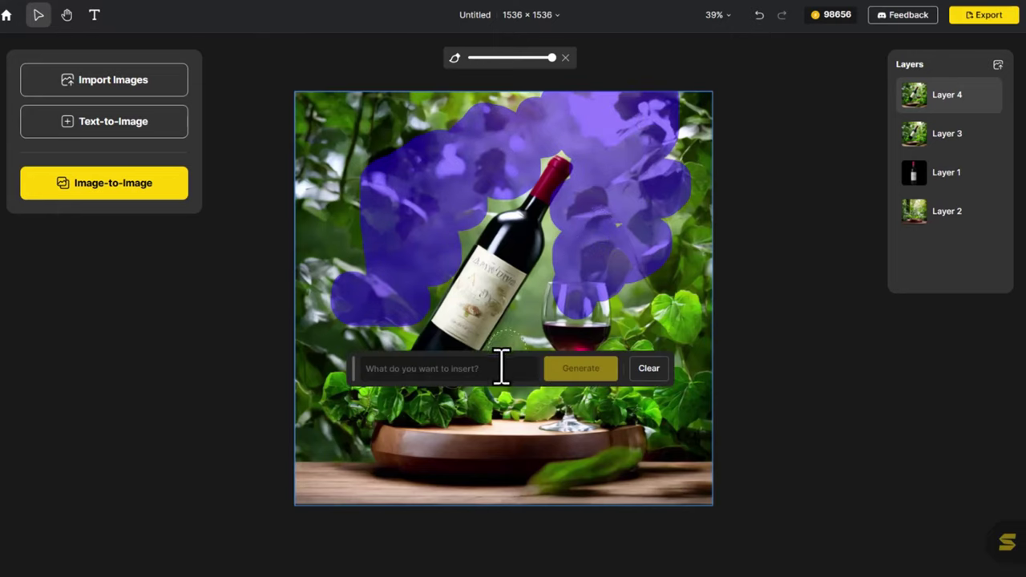
type("Red liquid spills")
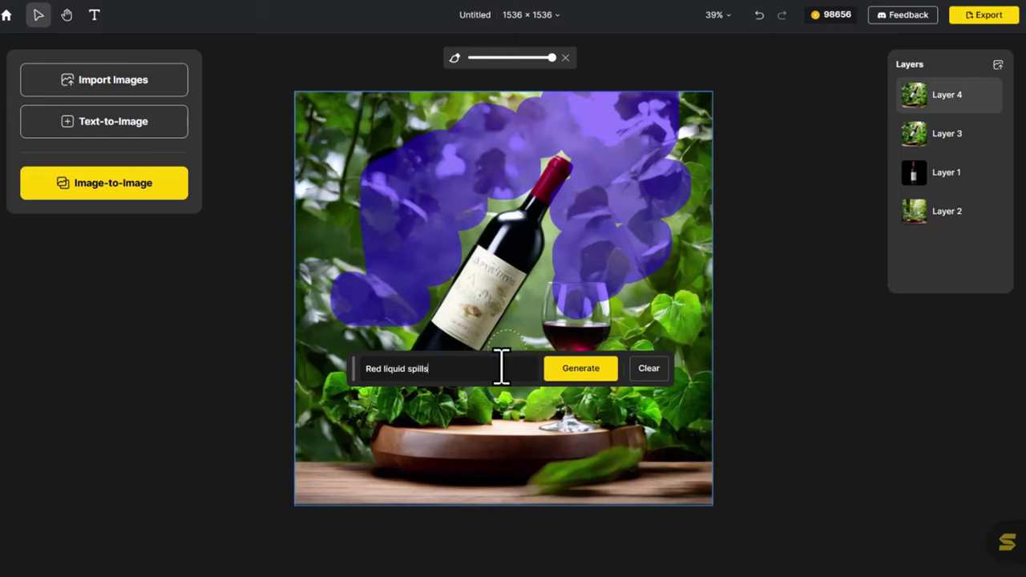
Generate the splashes and place the third droplet variant on the image.
left_click(557, 375)
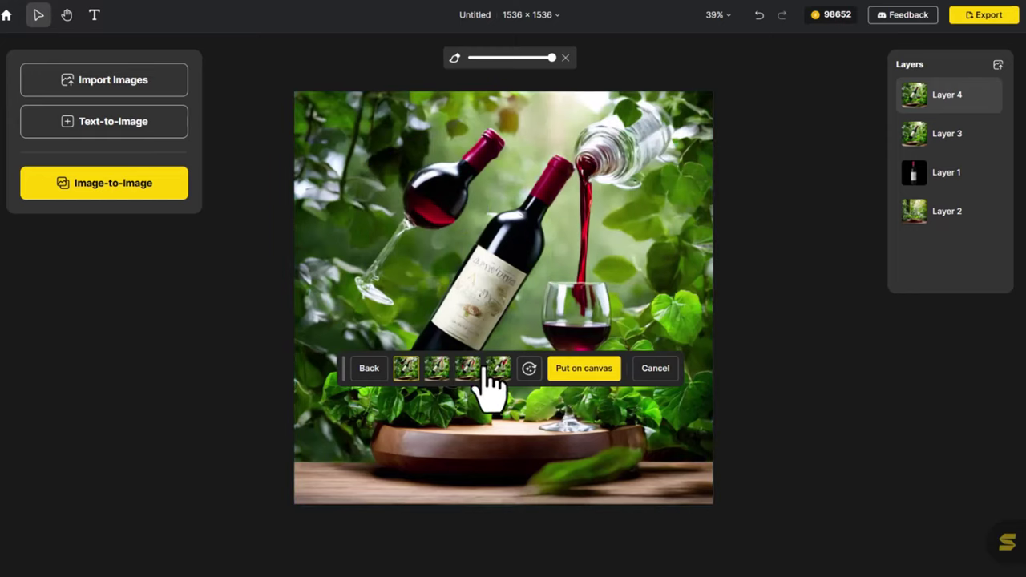
left_click(437, 371)
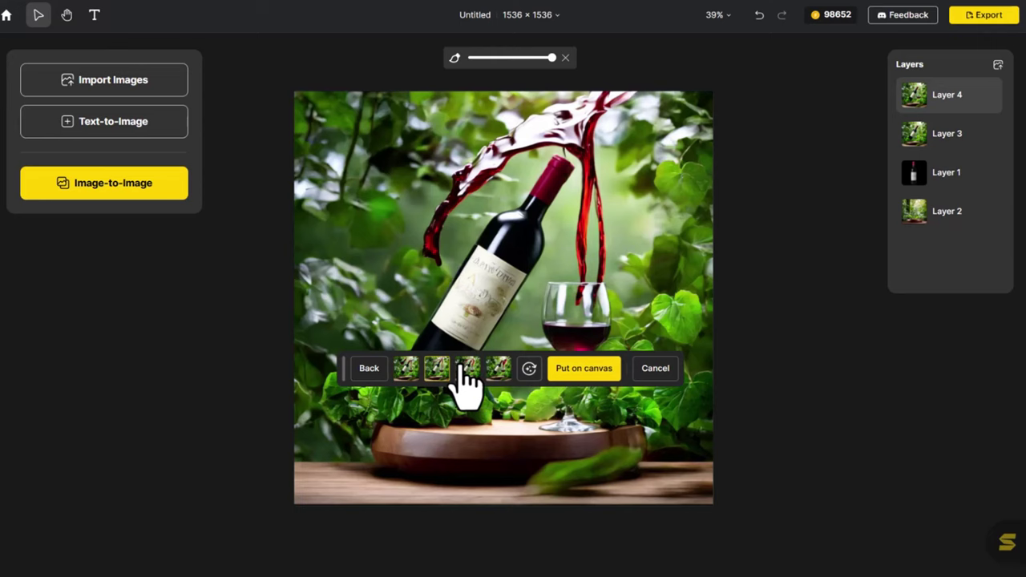
left_click(463, 371)
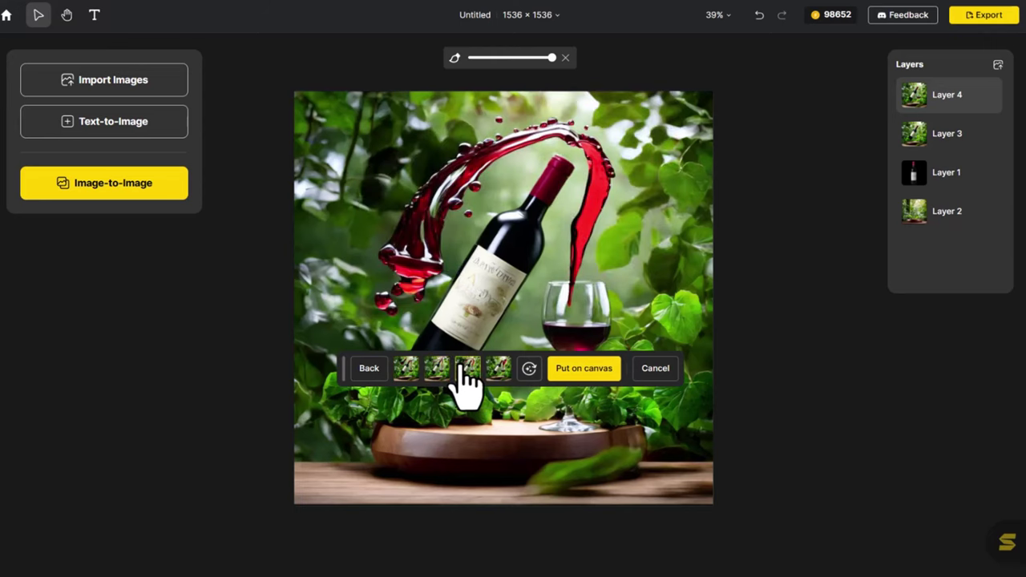
left_click(571, 370)
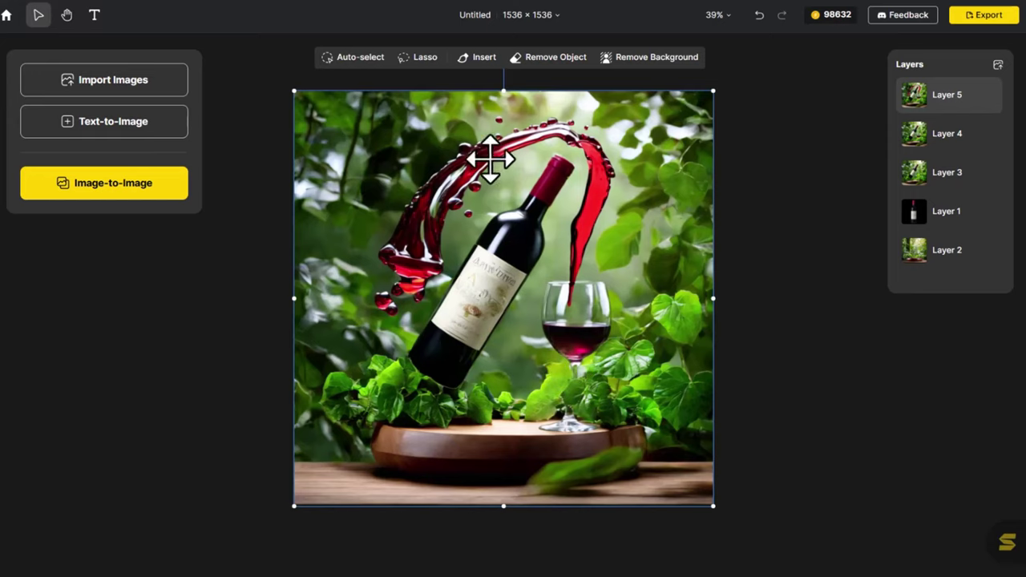
Generate grapes in the bottom-left corner and preview the third variant.
left_click(481, 57)
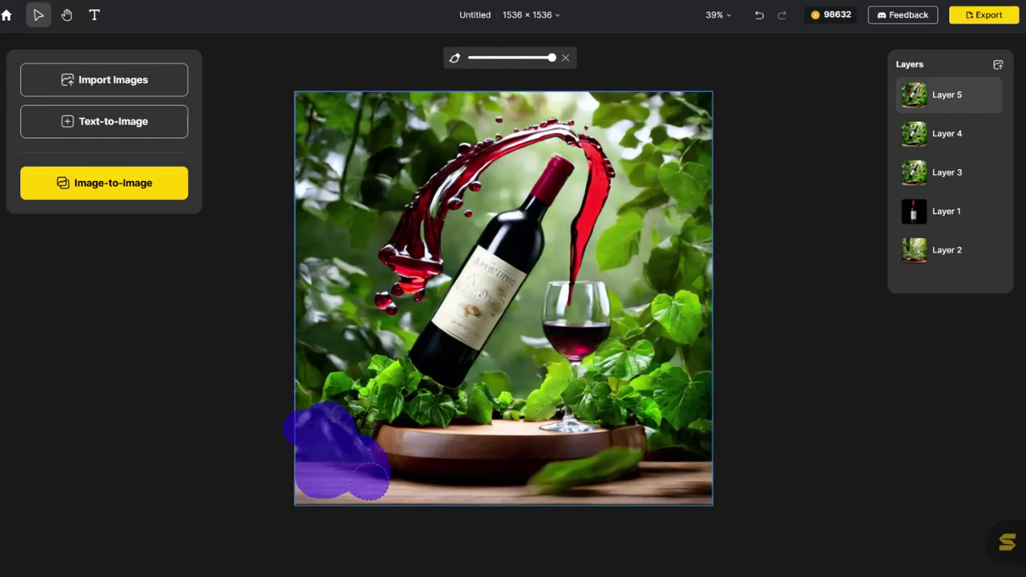
left_click_drag(321, 443, 400, 485)
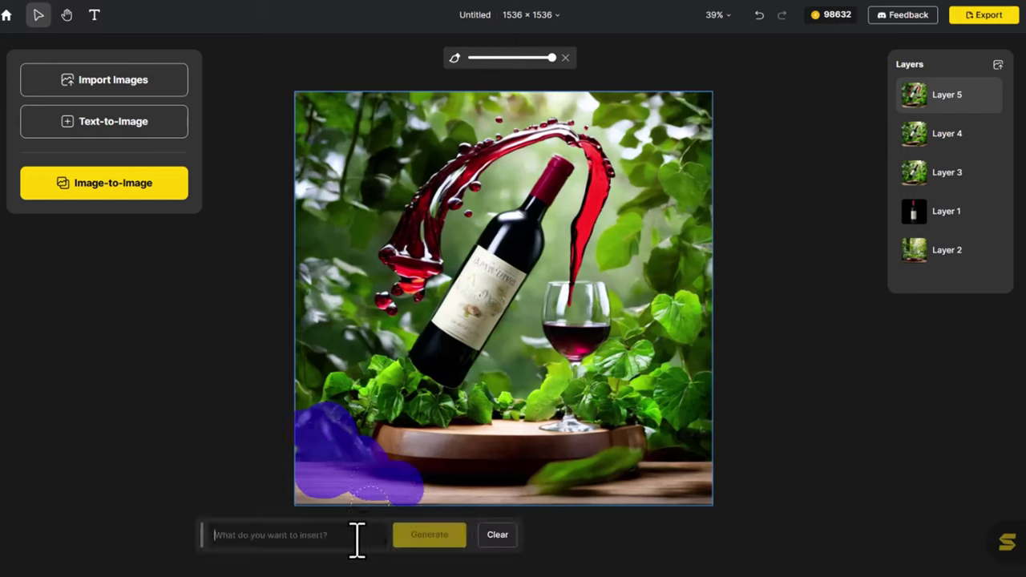
type("grape")
left_click(413, 539)
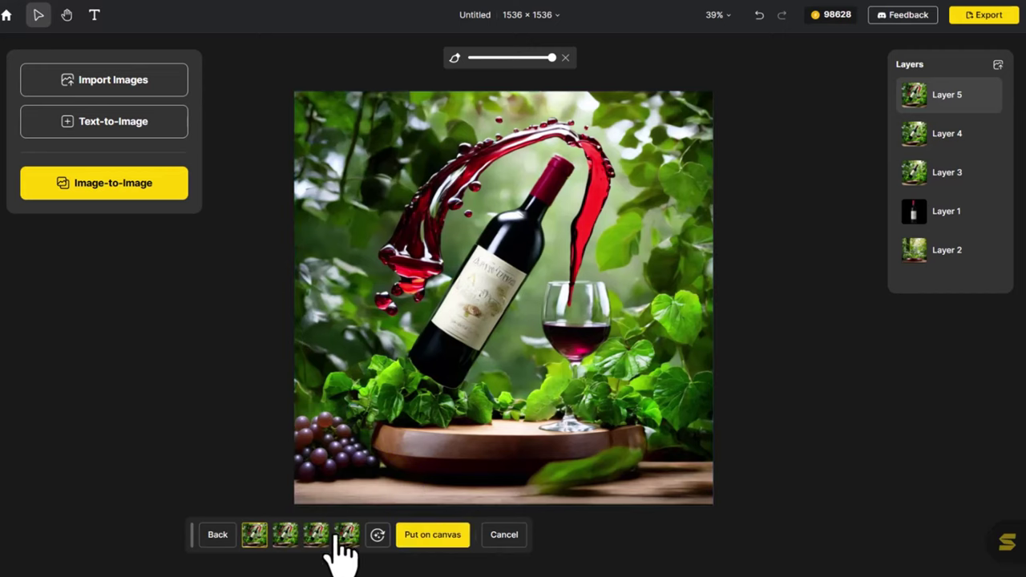
left_click(284, 536)
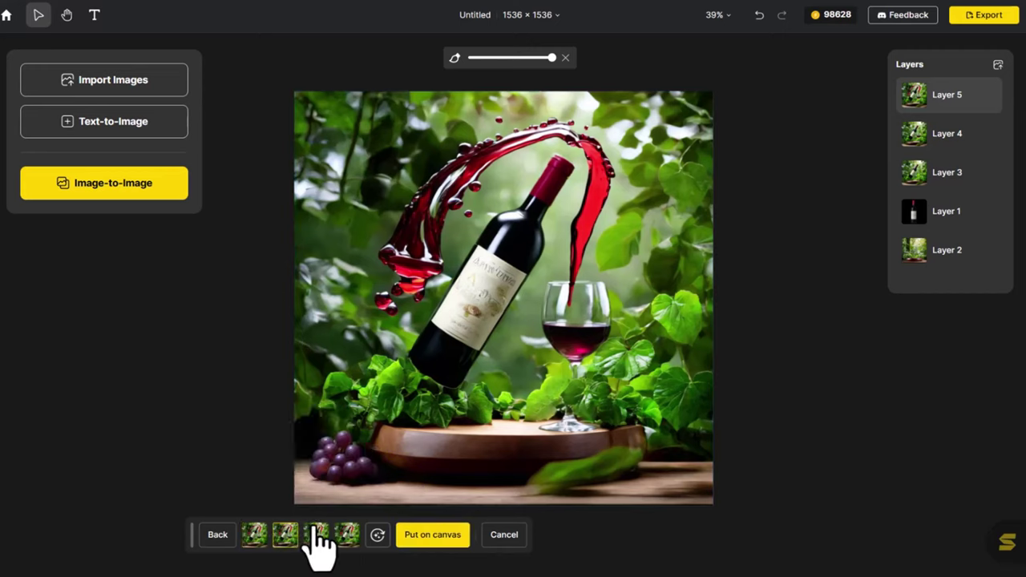
left_click(317, 536)
Place the corner grapes, then generate and place a grape cluster on the podium.
left_click(417, 538)
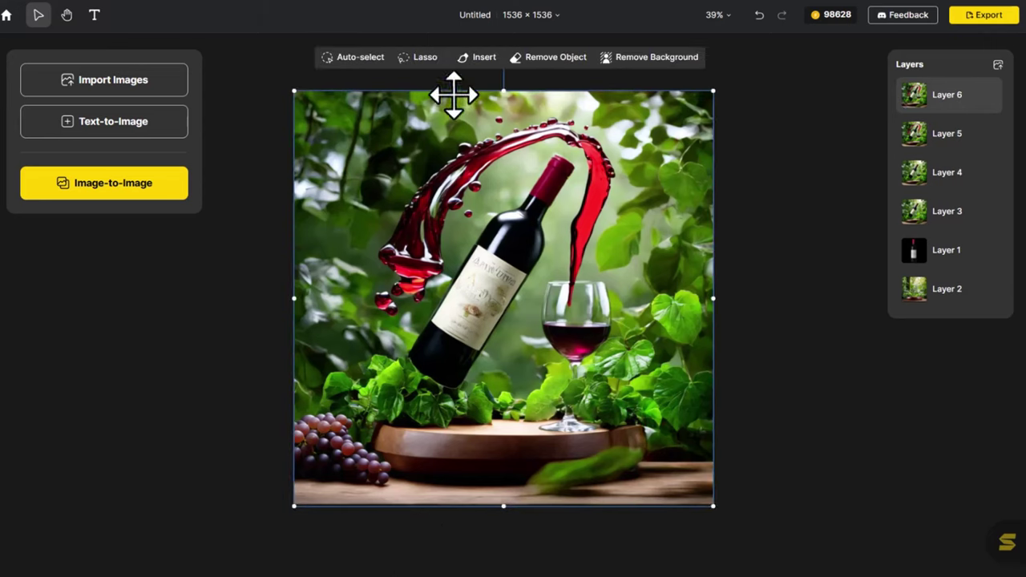
left_click(477, 57)
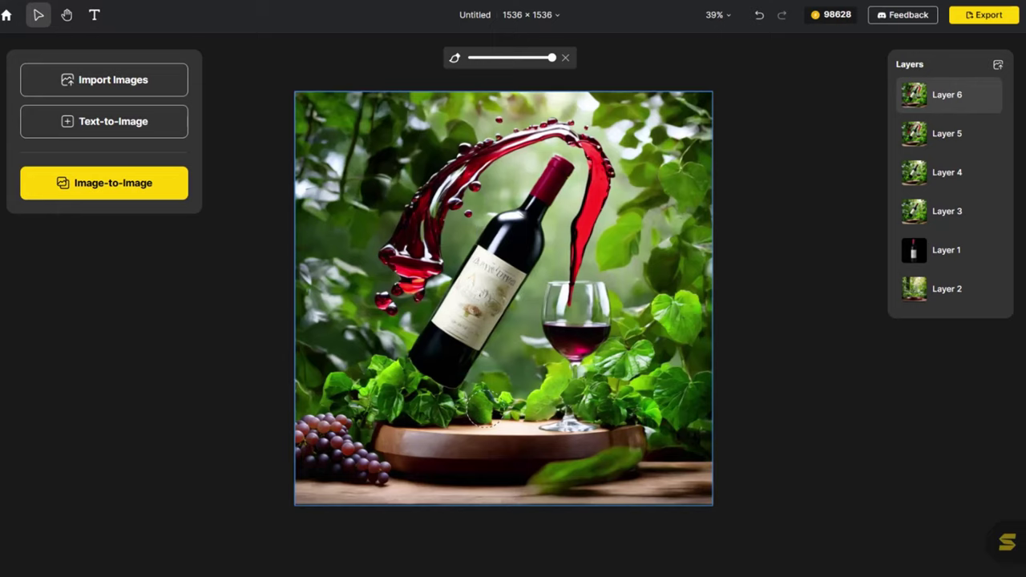
left_click_drag(477, 417, 521, 413)
mouse_move(511, 453)
left_mouse_down()
mouse_move(484, 465)
mouse_move(499, 473)
left_mouse_up()
type("grape")
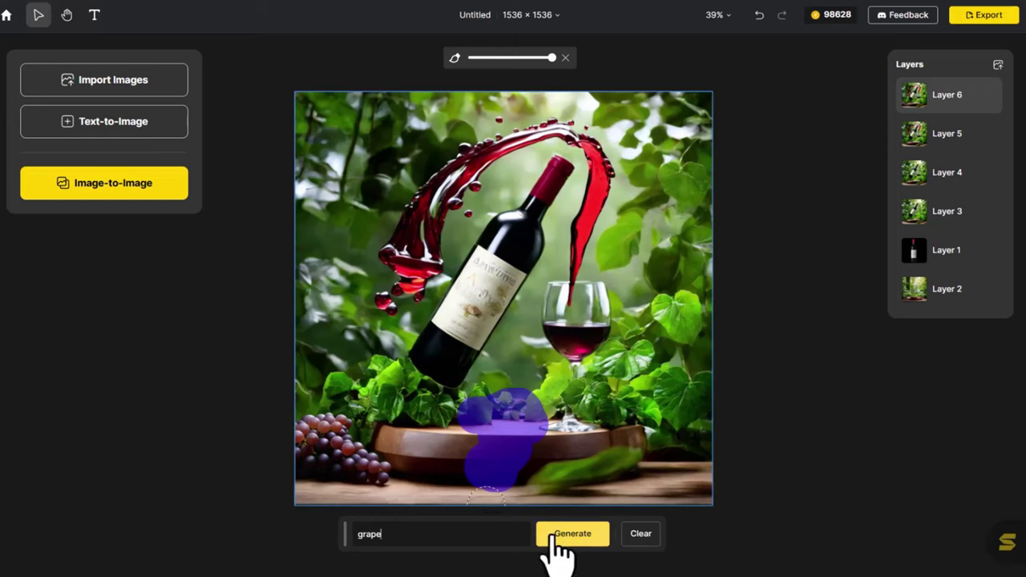
left_click(553, 537)
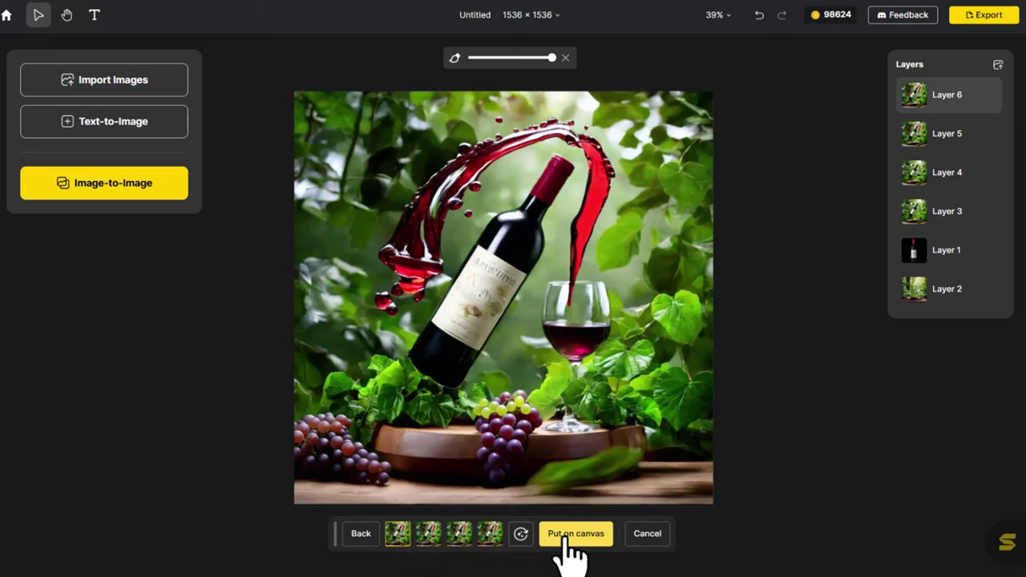
left_click(571, 537)
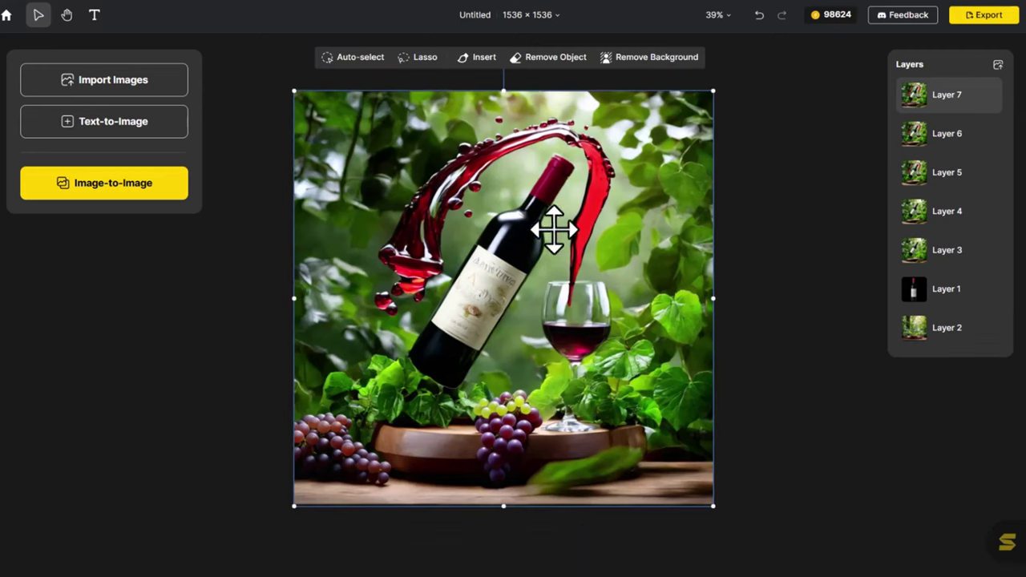
Mark the top splash area left and right of the bottle with a red liquid prompt.
left_click(484, 57)
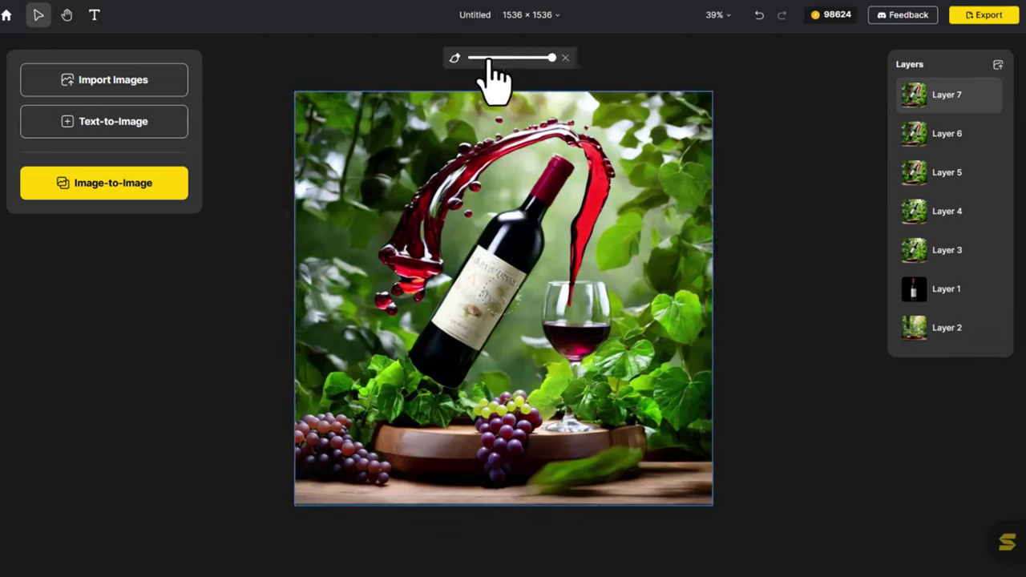
mouse_move(501, 100)
left_mouse_down()
mouse_move(622, 116)
mouse_move(609, 248)
mouse_move(574, 329)
left_mouse_up()
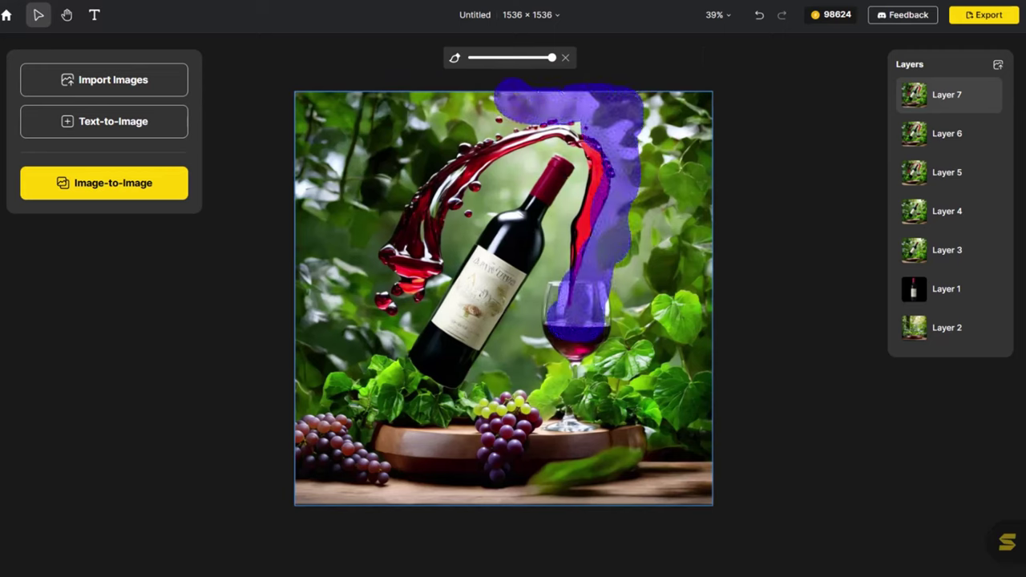
left_click_drag(637, 213, 656, 112)
mouse_move(506, 90)
left_mouse_down()
mouse_move(433, 160)
mouse_move(405, 226)
left_mouse_up()
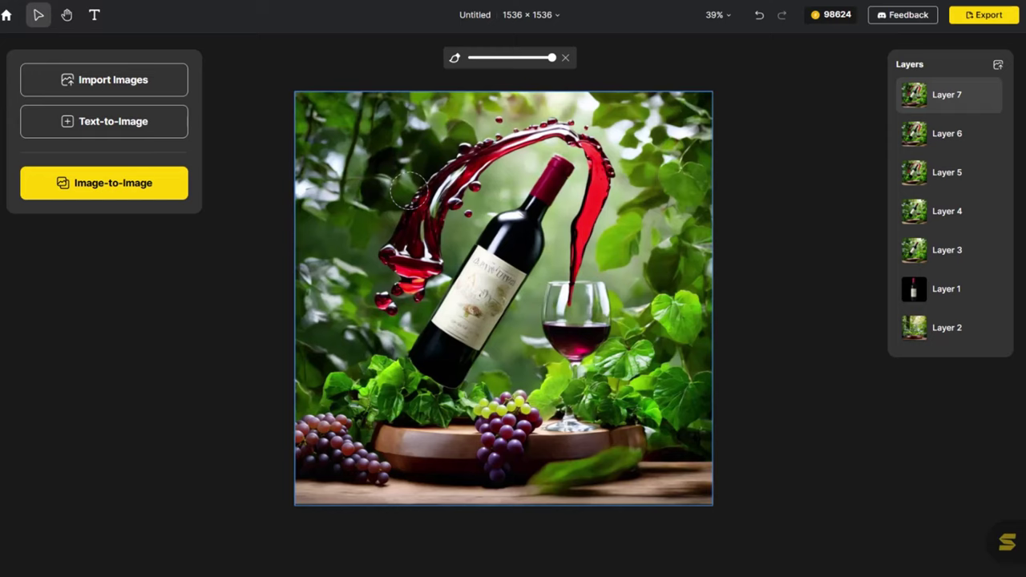
type("Red liquid spills")
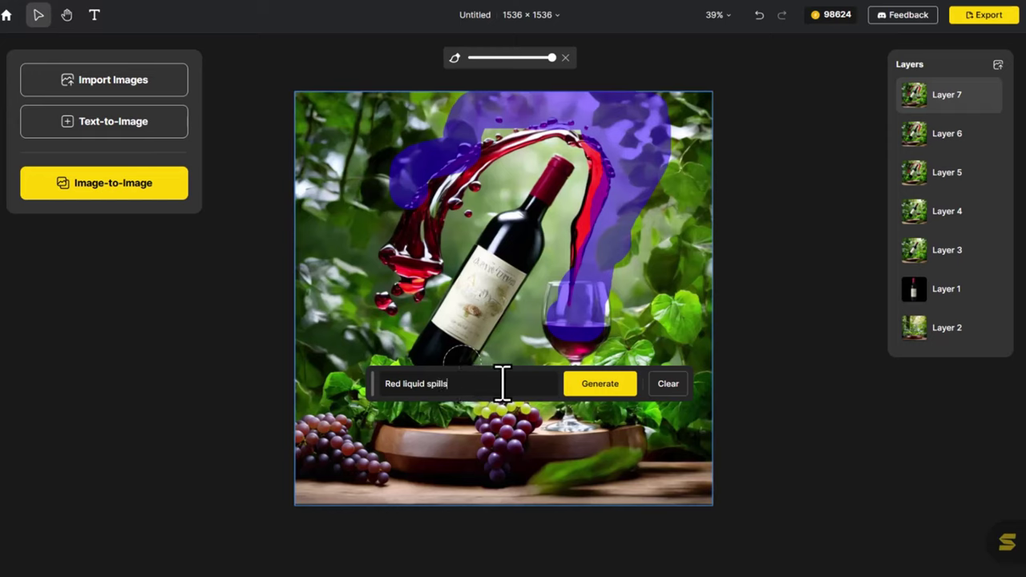
Generate more red spills and place the third variant, a wine stream into the glass.
left_click(589, 386)
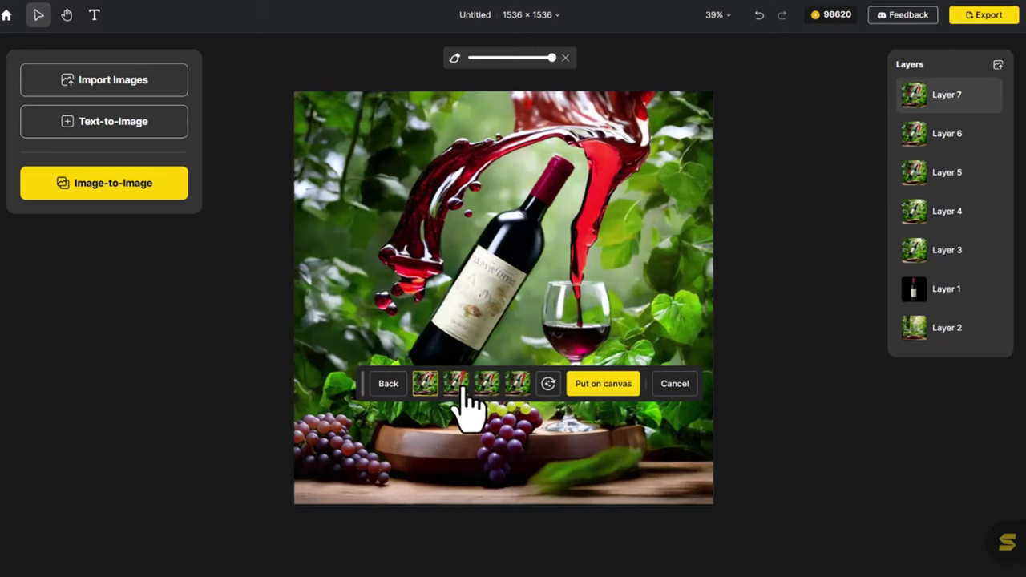
left_click(458, 386)
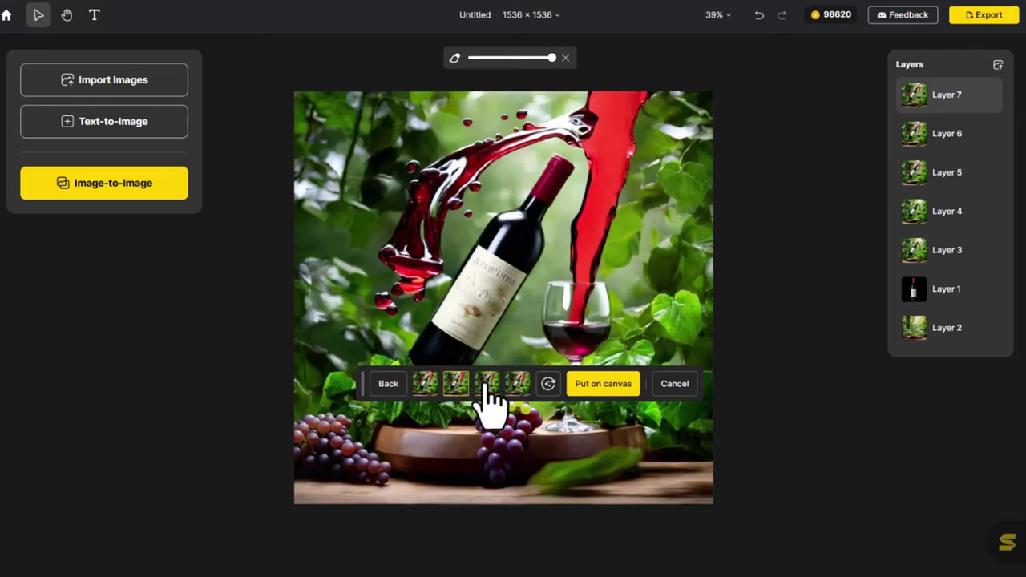
left_click(487, 385)
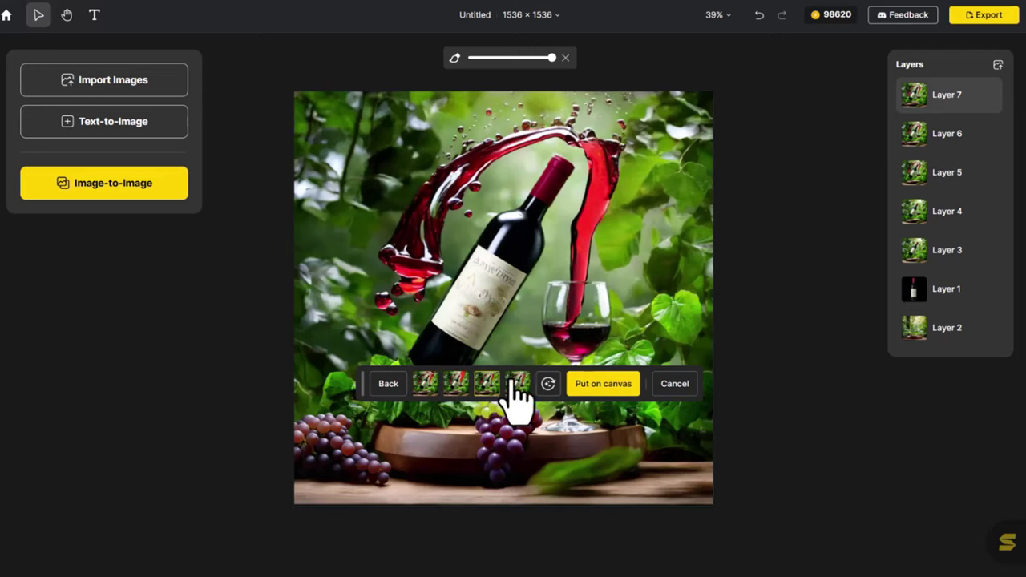
left_click(603, 385)
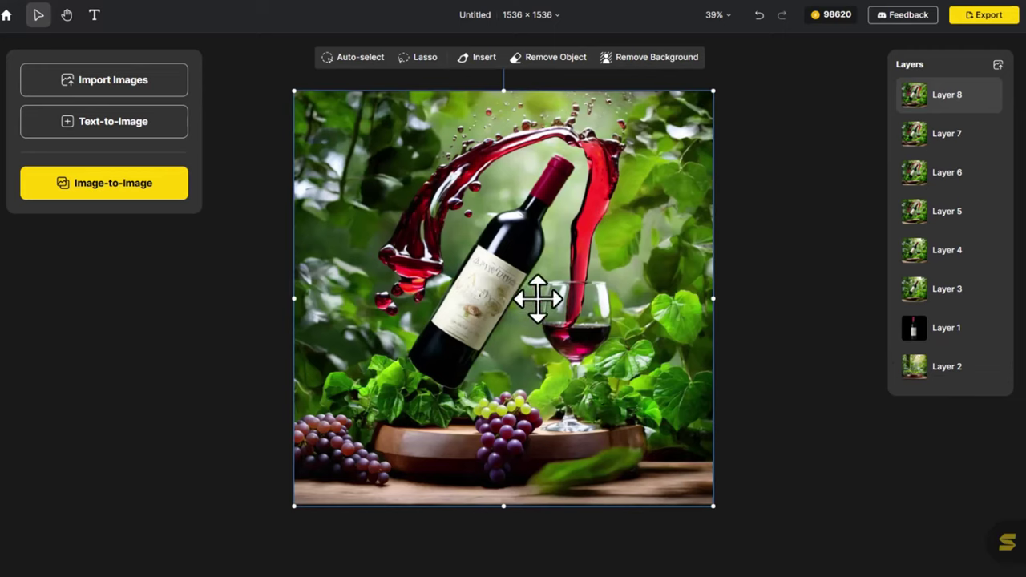
Insert a generated red liquid splash into a painted area left of the bottle.
left_click(477, 60)
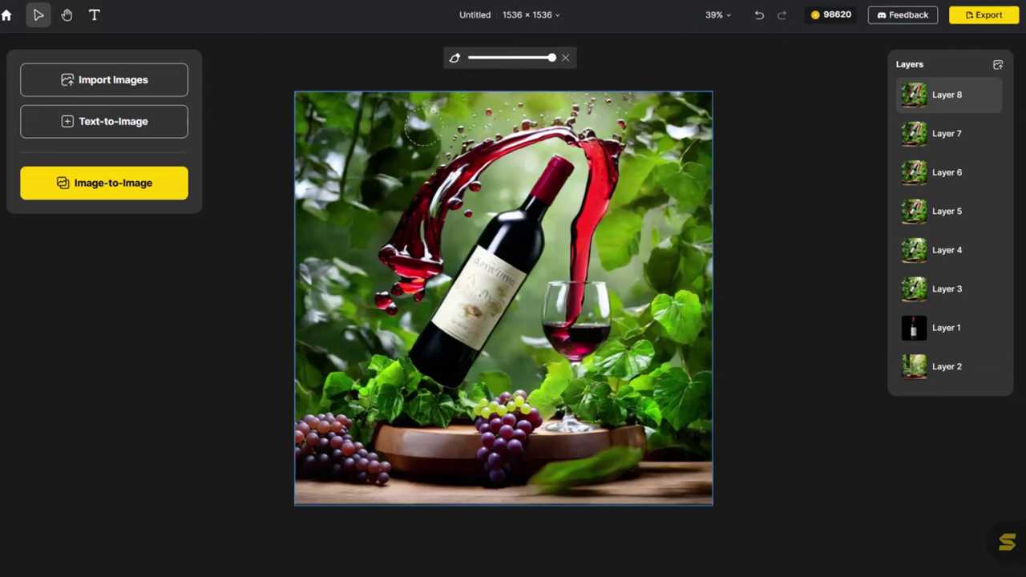
left_click_drag(368, 192, 361, 397)
left_click_drag(381, 297, 364, 230)
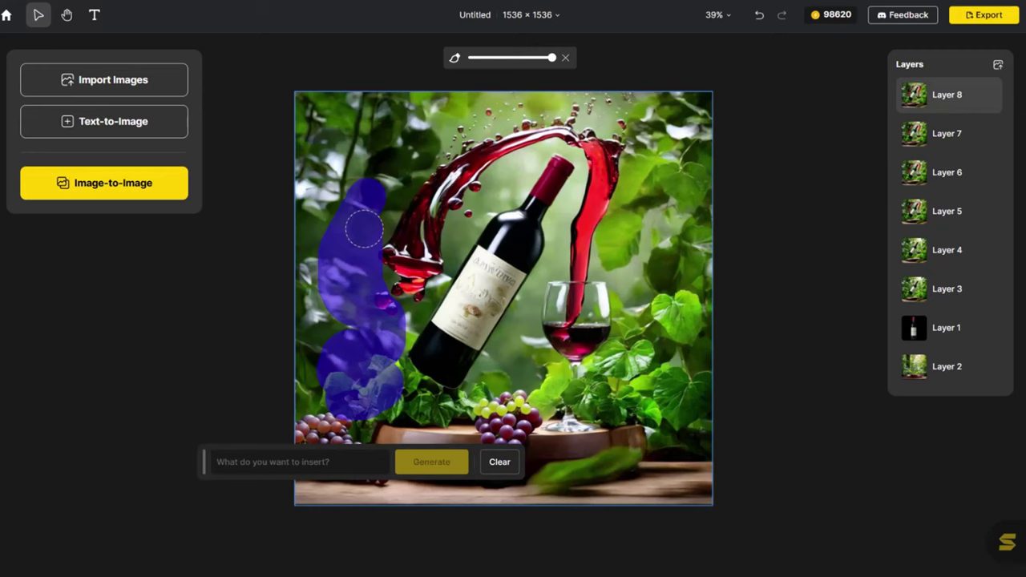
left_click(336, 460)
type("Red liquid spills")
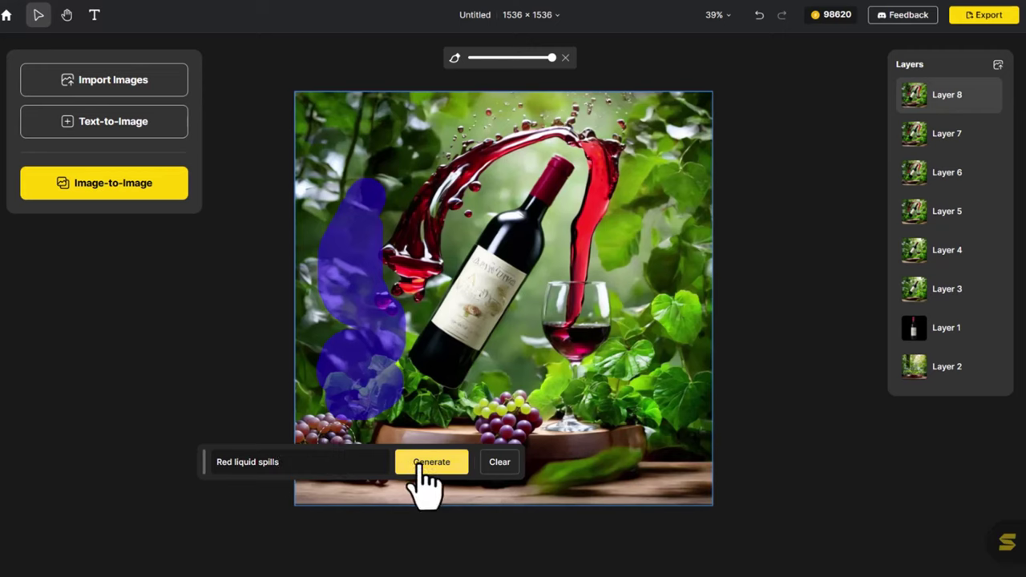
left_click(420, 465)
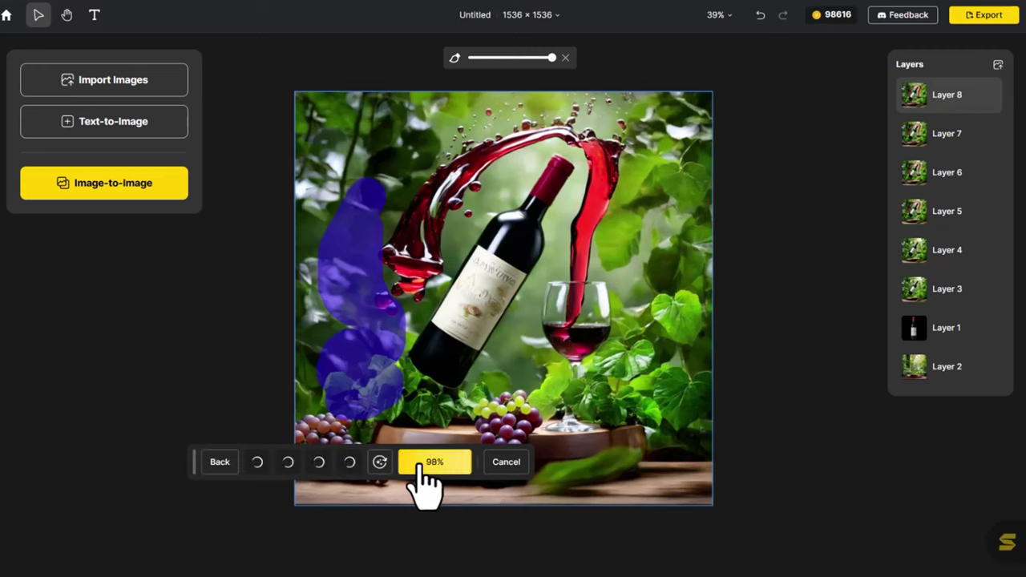
left_click(424, 475)
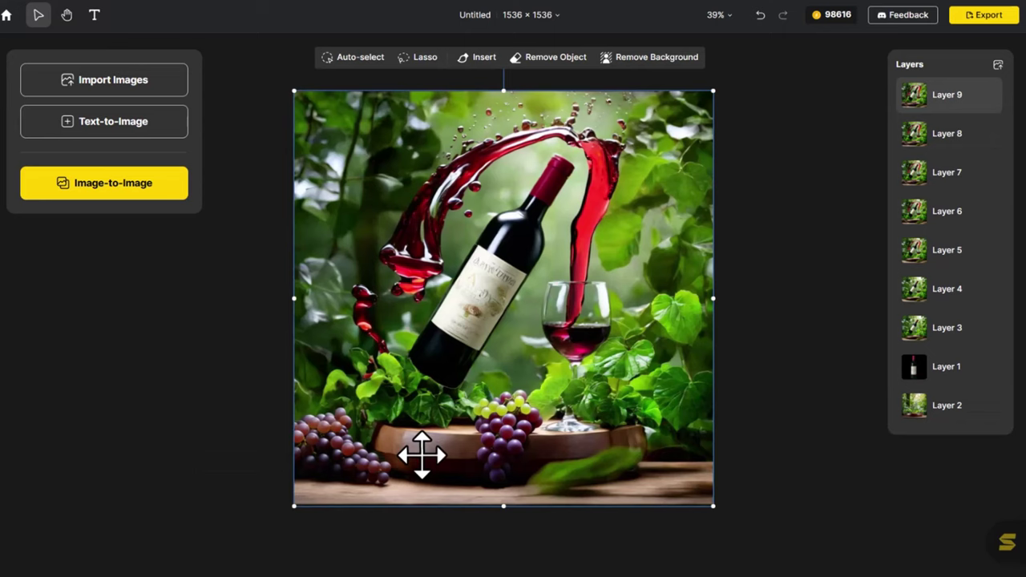
Duplicate the small red splash left of the bottle into its own layer.
left_click(346, 59)
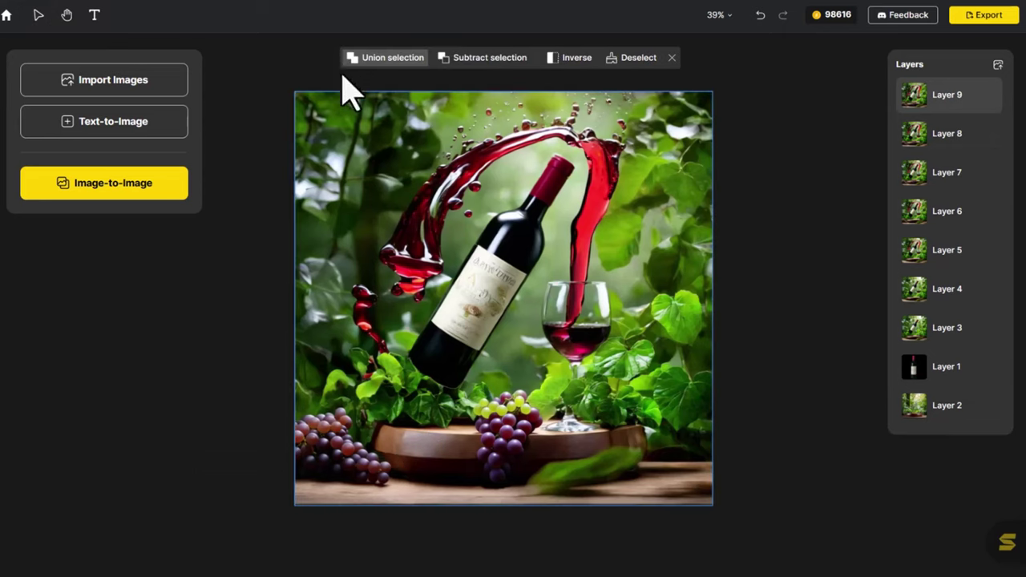
left_click(363, 307)
left_click(351, 377)
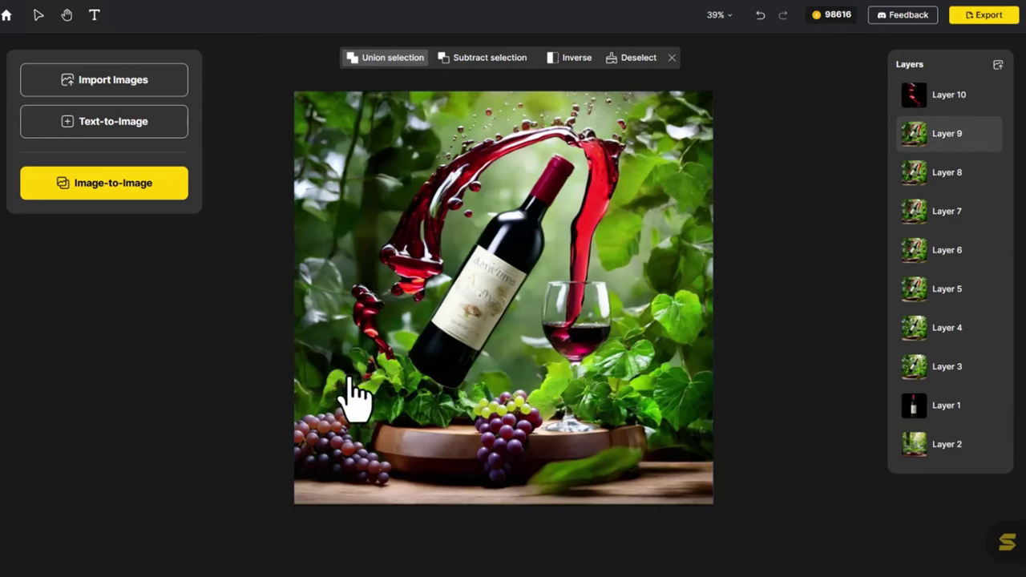
Move the splash copy to the top-right corner and flip it horizontally.
mouse_move(425, 305)
left_mouse_down()
mouse_move(505, 320)
mouse_move(612, 257)
mouse_move(645, 120)
left_mouse_up()
right_click(646, 122)
left_click(681, 238)
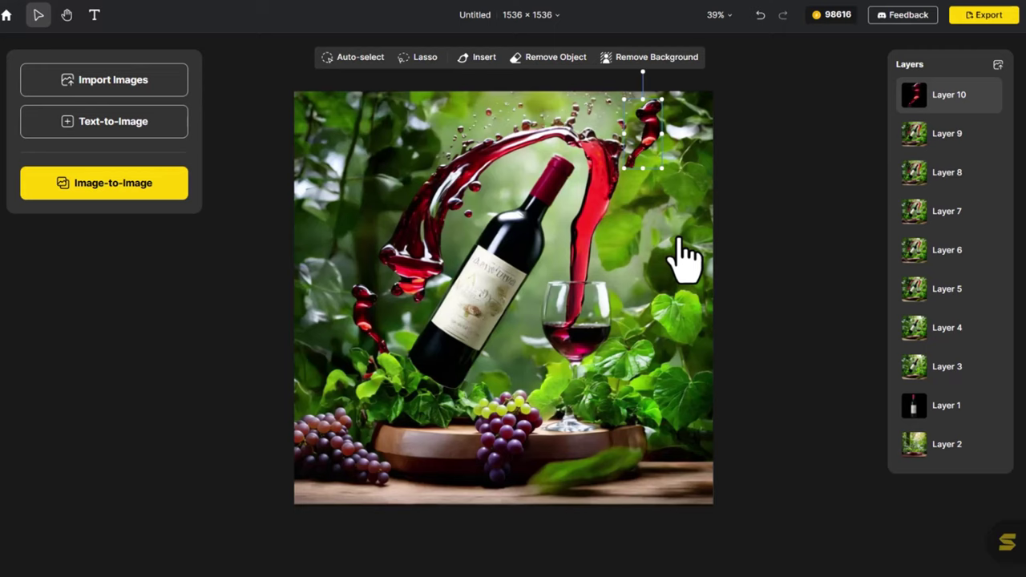
left_click_drag(648, 143, 659, 119)
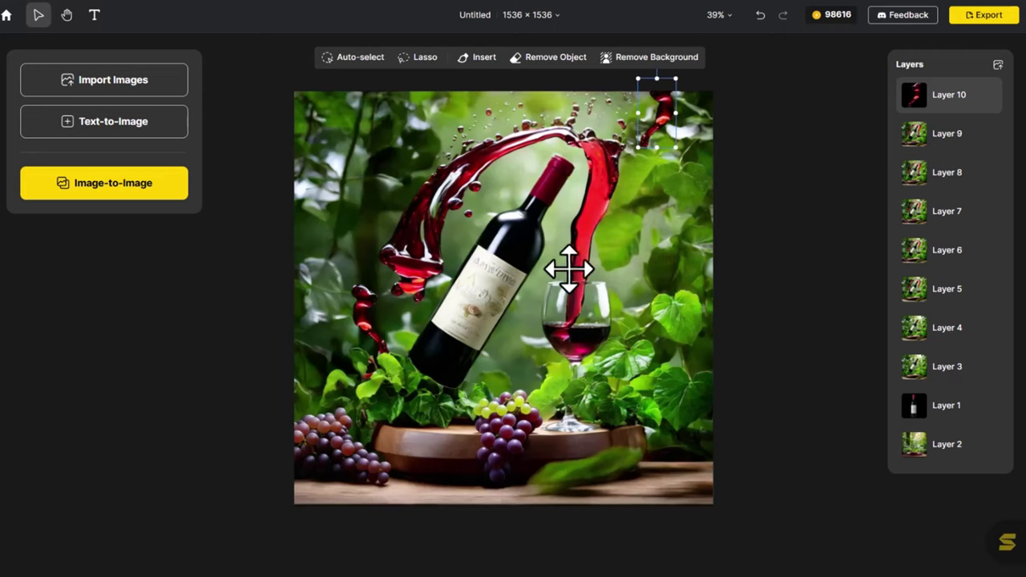
left_click(531, 327)
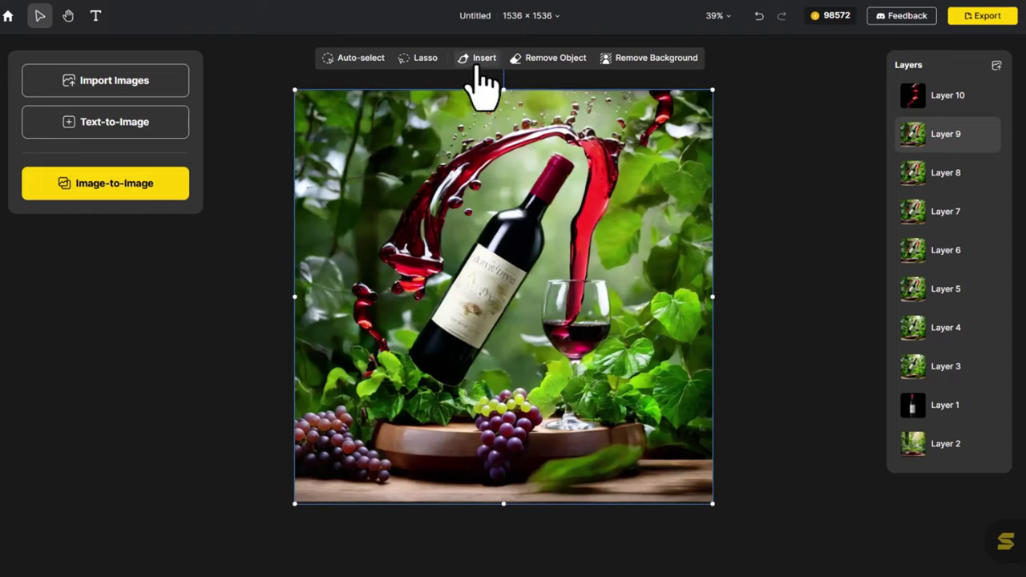
Regenerate the wine glass with a 'W…' prompt and raise the Layer 1 bottle to the top.
left_click(478, 59)
left_click_drag(579, 251, 584, 417)
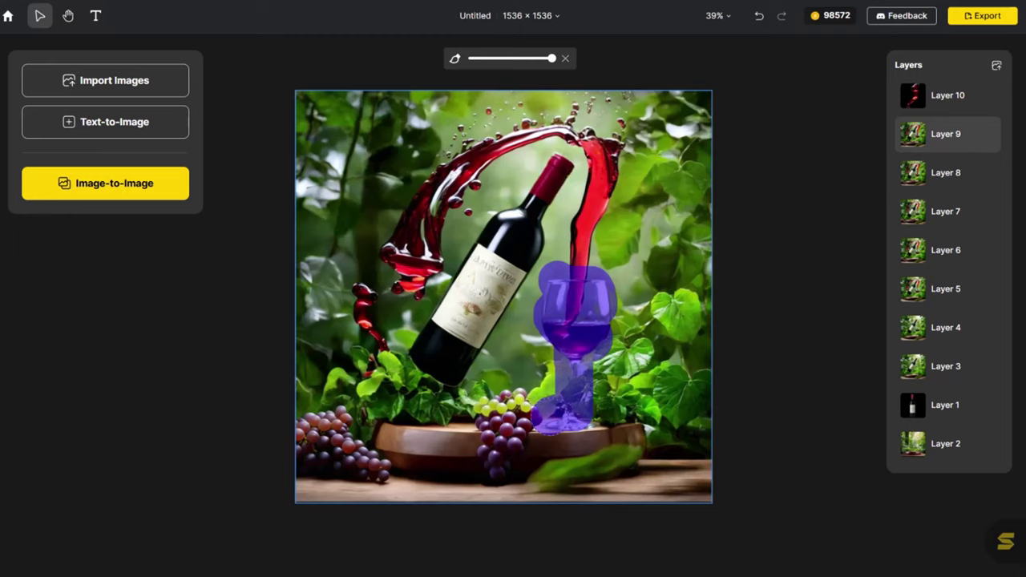
left_click(559, 479)
type("Wine glasses")
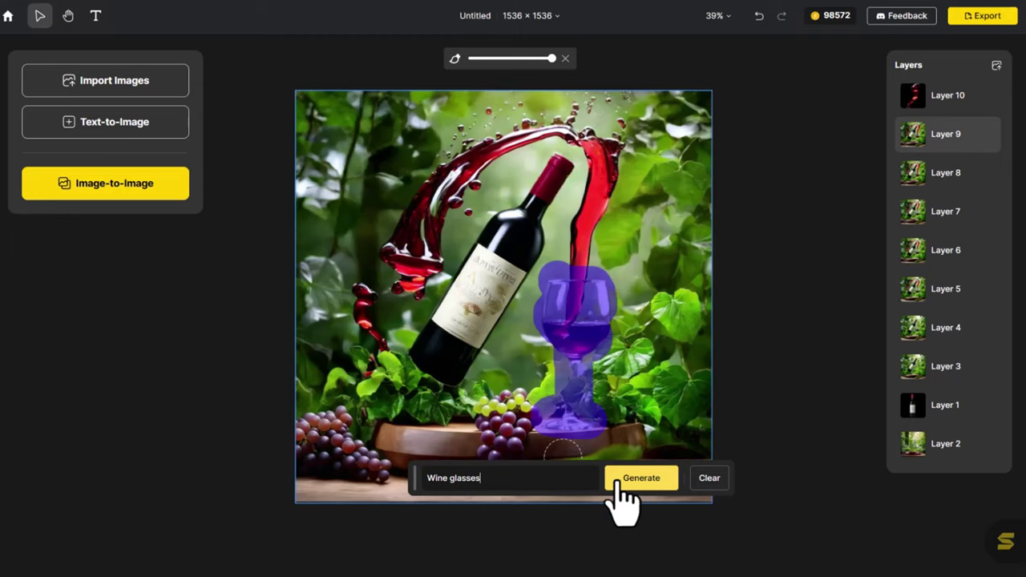
left_click(624, 481)
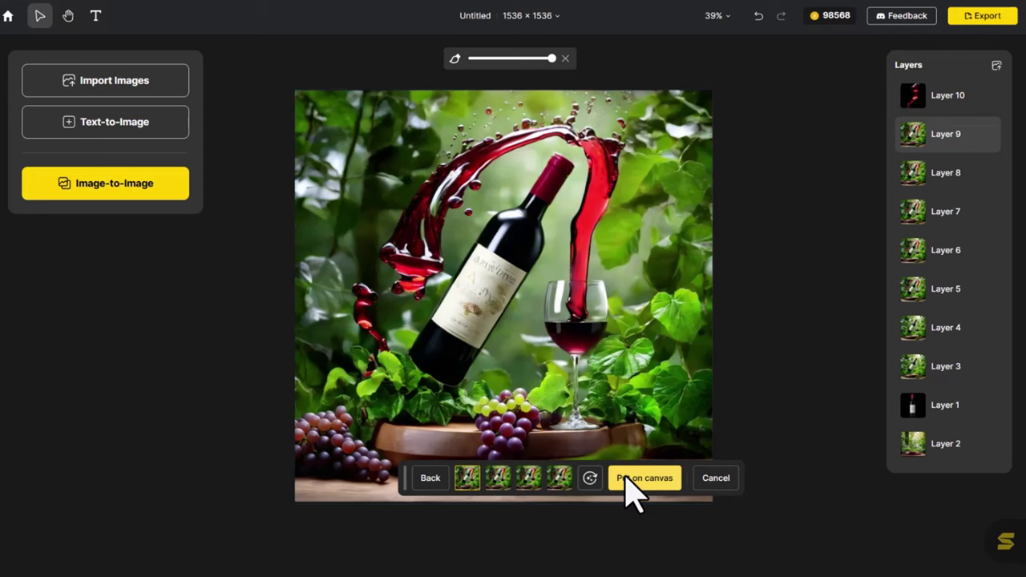
left_click(626, 475)
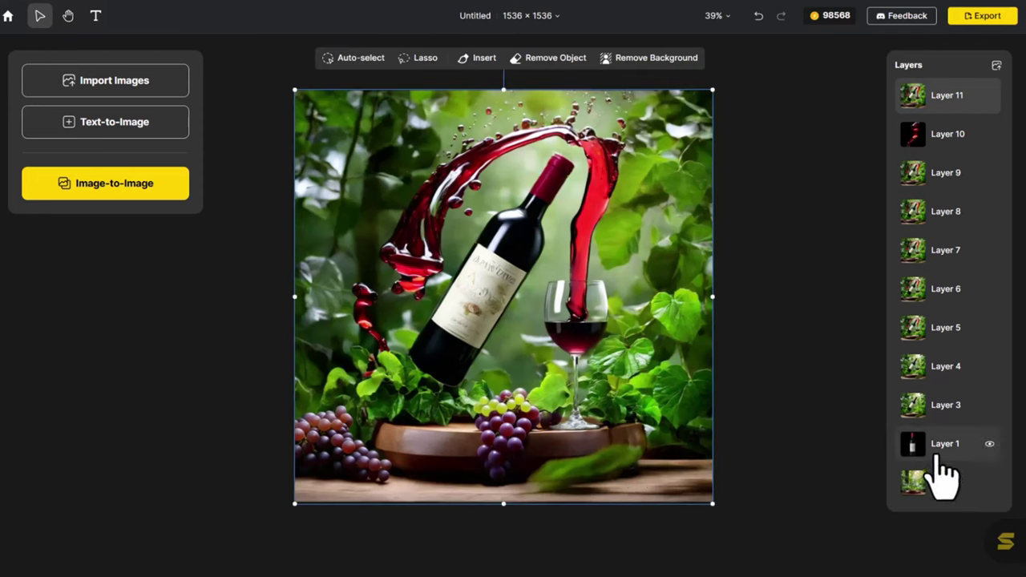
left_click_drag(938, 457, 940, 89)
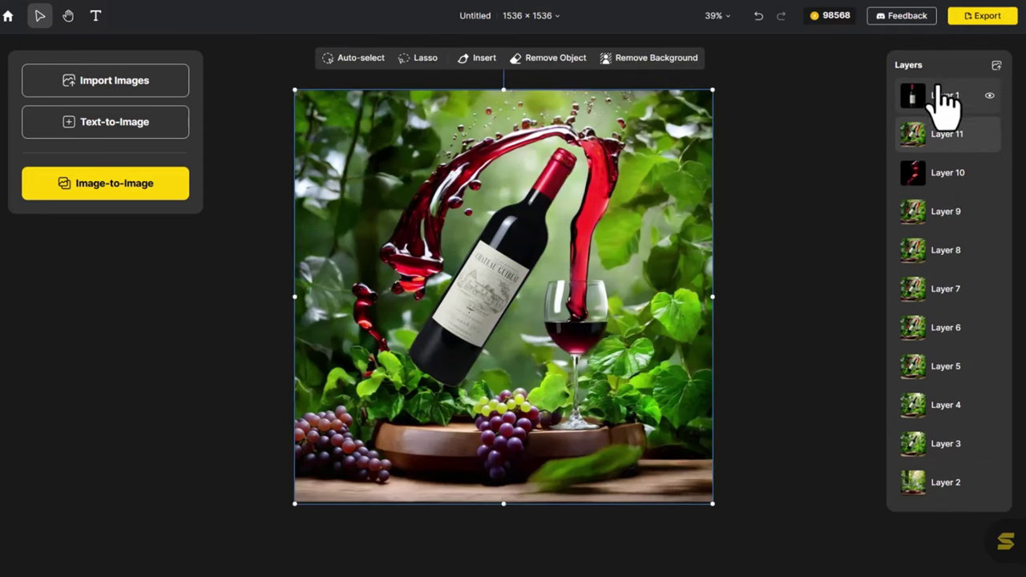
left_click(866, 160)
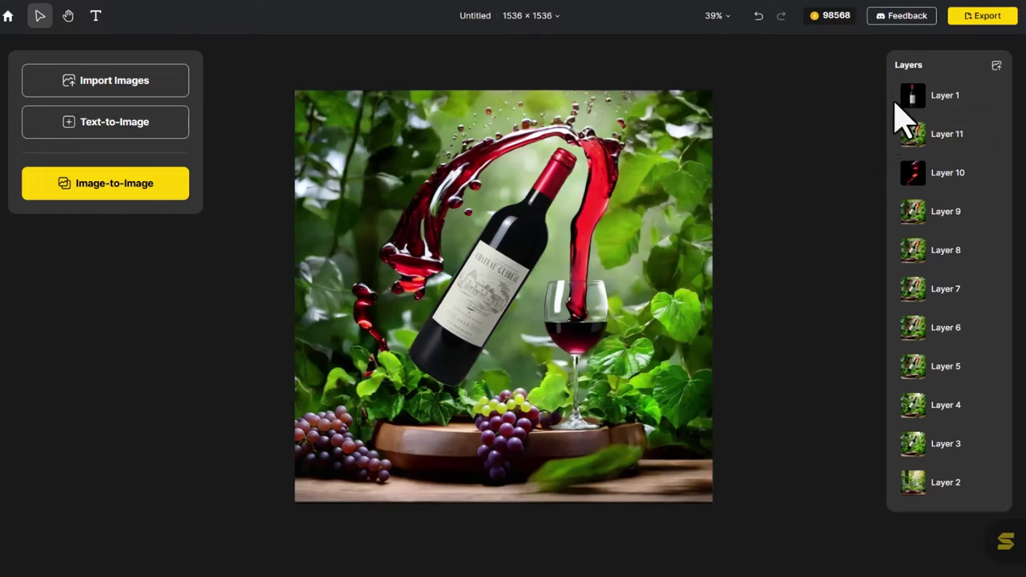
Set export to one combined PNG at 1x size, with Export all layers left off.
left_click(962, 23)
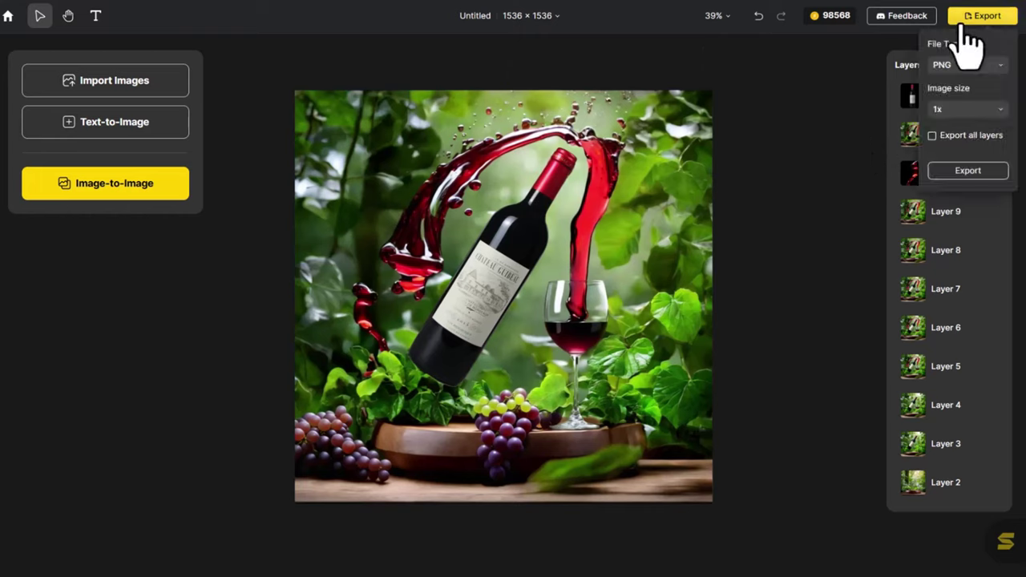
left_click(962, 110)
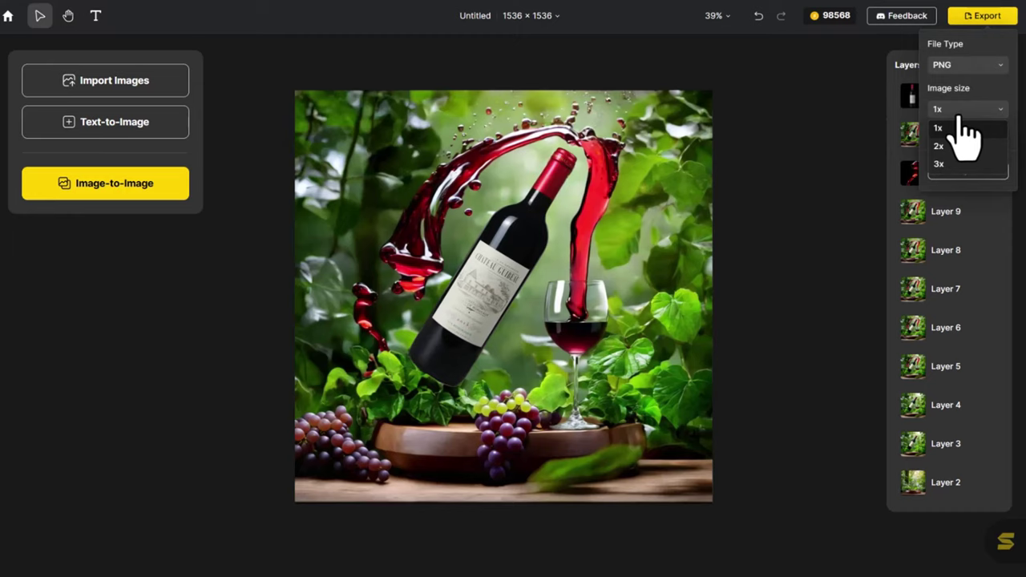
left_click(956, 128)
left_click(933, 136)
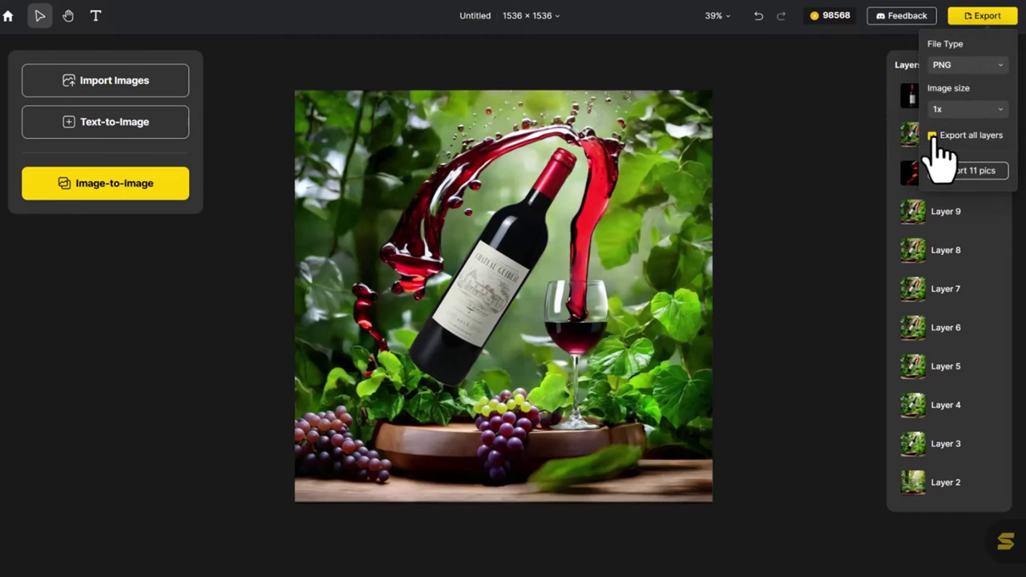
left_click(932, 137)
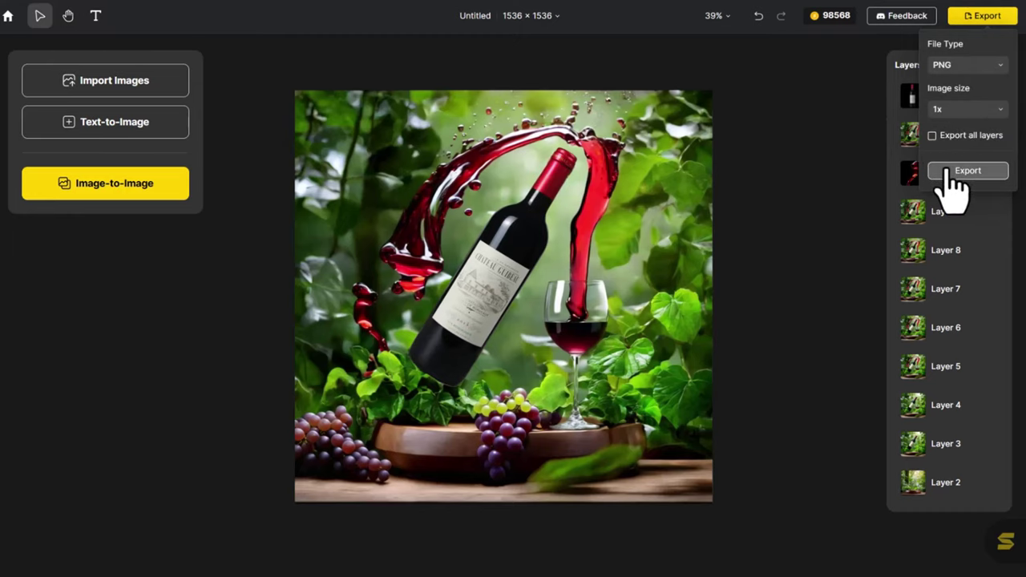